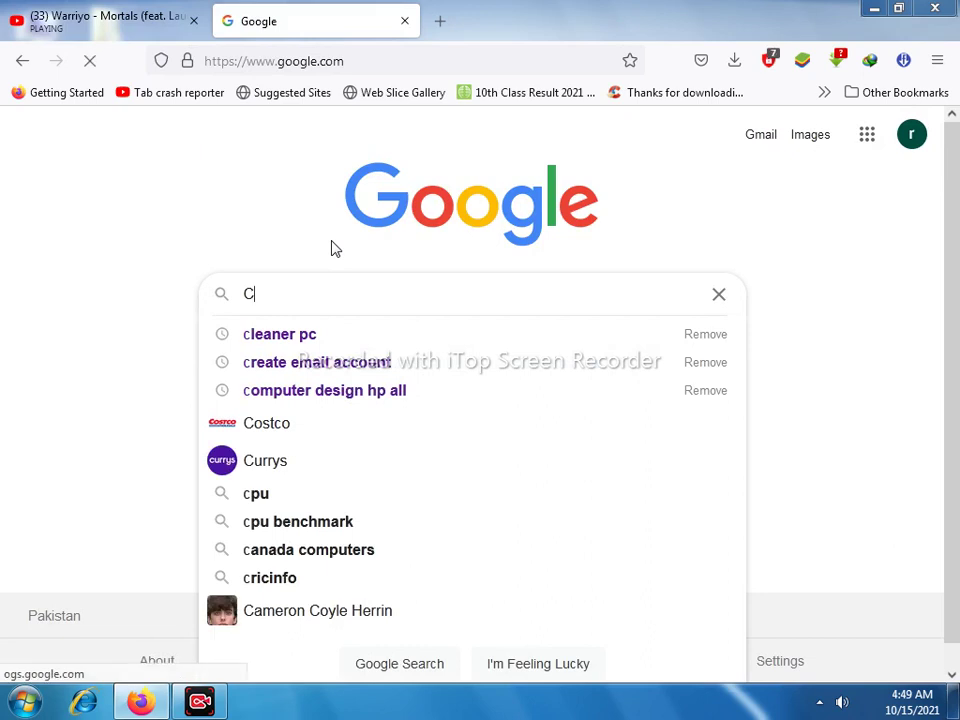
# Step: Search Google for "cleaner pc" and open the official CCleaner download page from the results
pyautogui.press('Down')
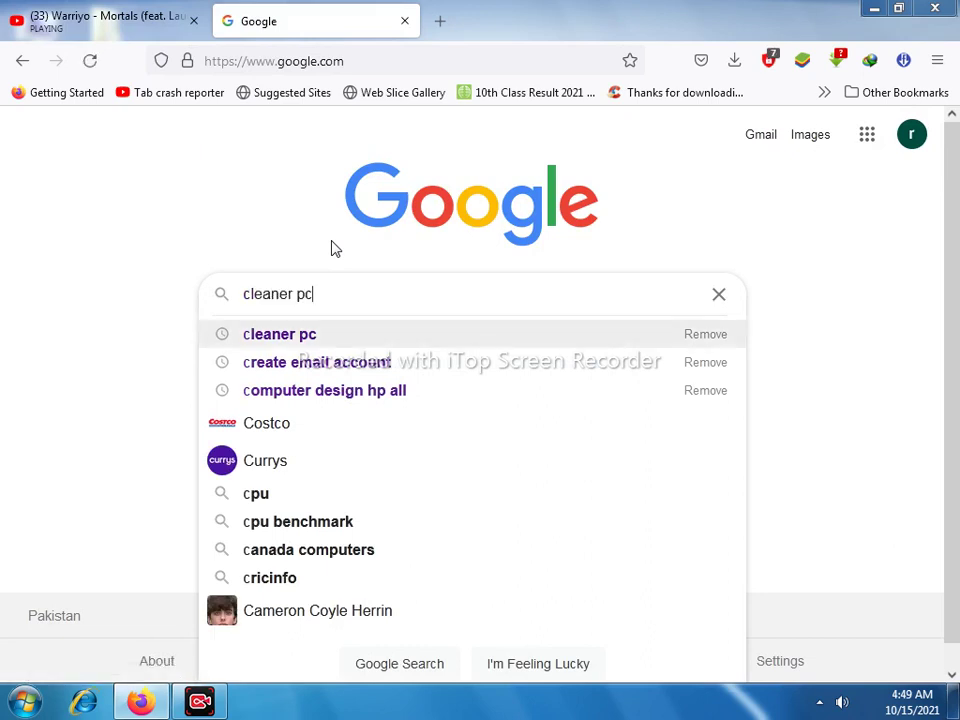
pyautogui.hotkey('ctrl', 'a')
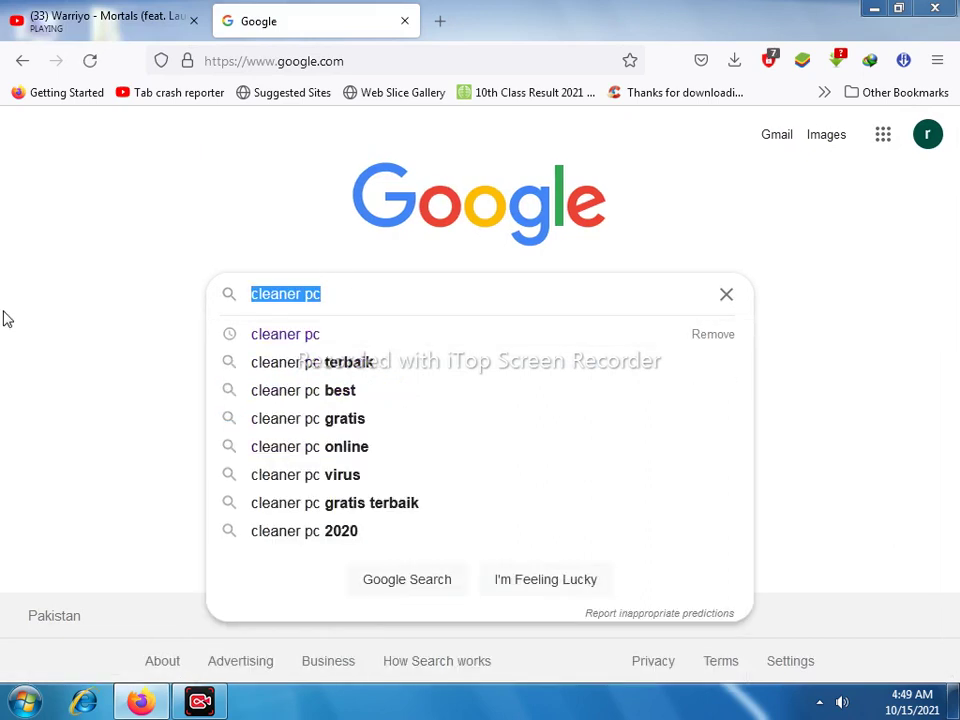
pyautogui.press('Return')
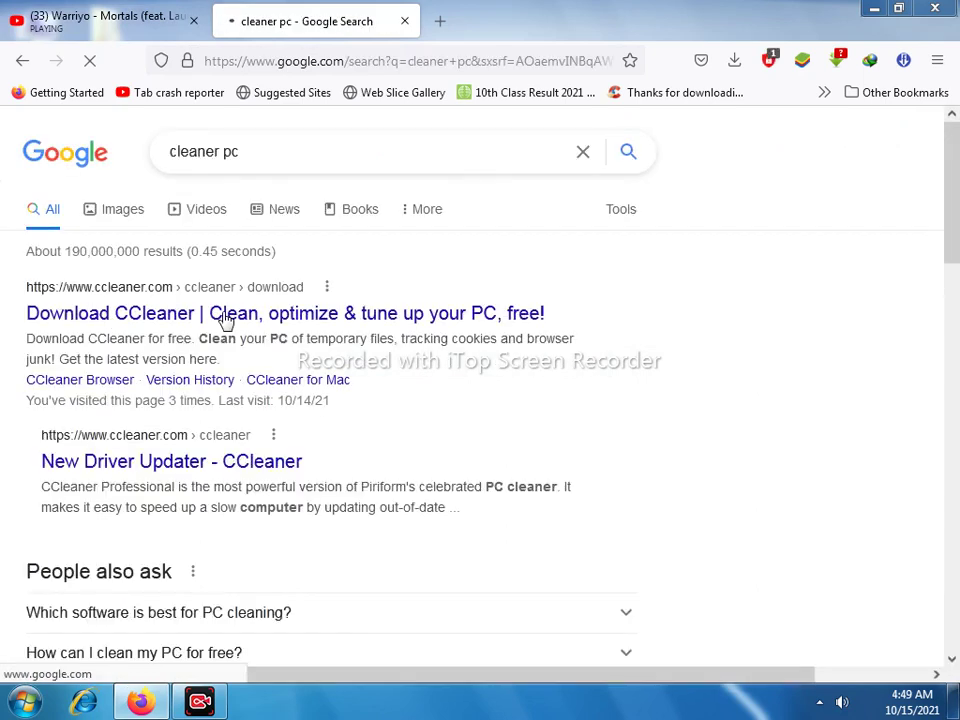
pyautogui.click(137, 318)
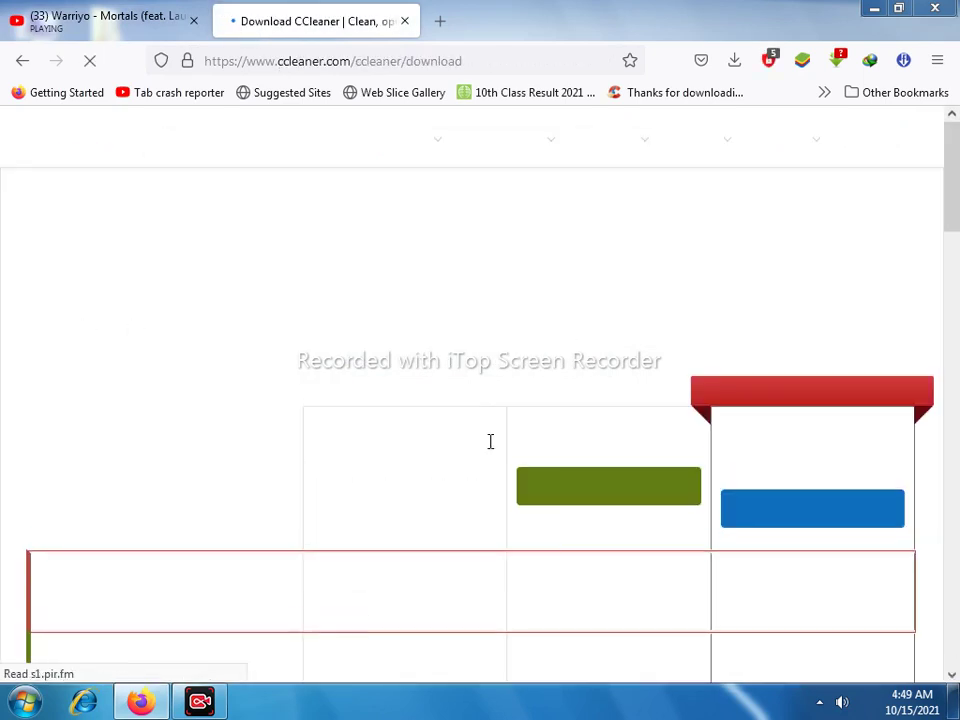
# Step: Review the feature comparison of the Free, Professional and Professional Plus editions on the CCleaner download page
pyautogui.scroll(-10, 490, 445)
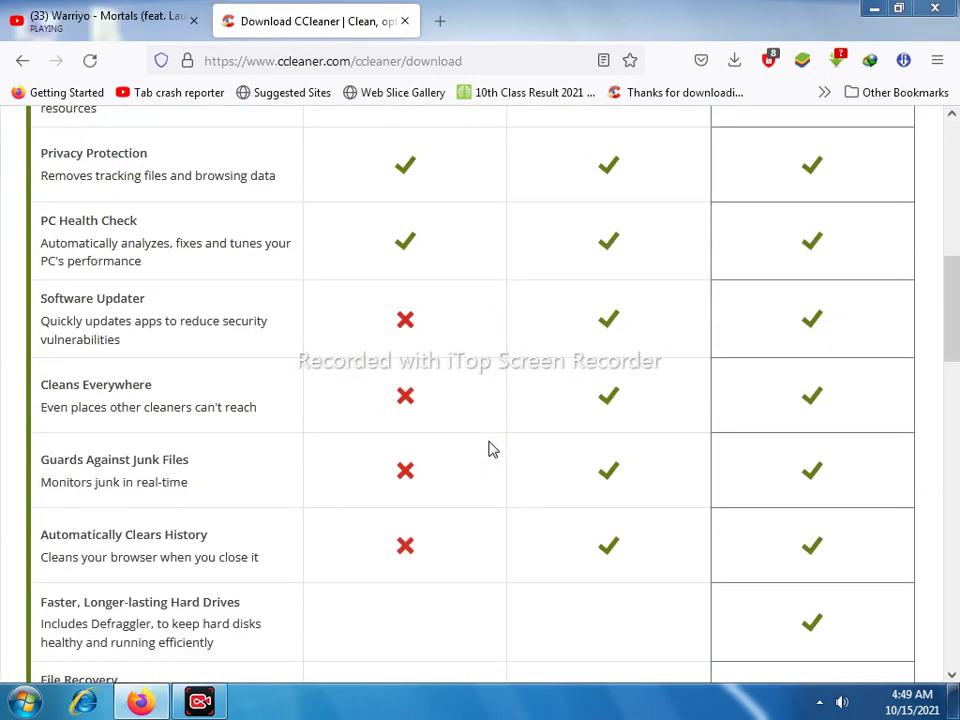
pyautogui.scroll(-7, 490, 450)
pyautogui.scroll(9, 490, 450)
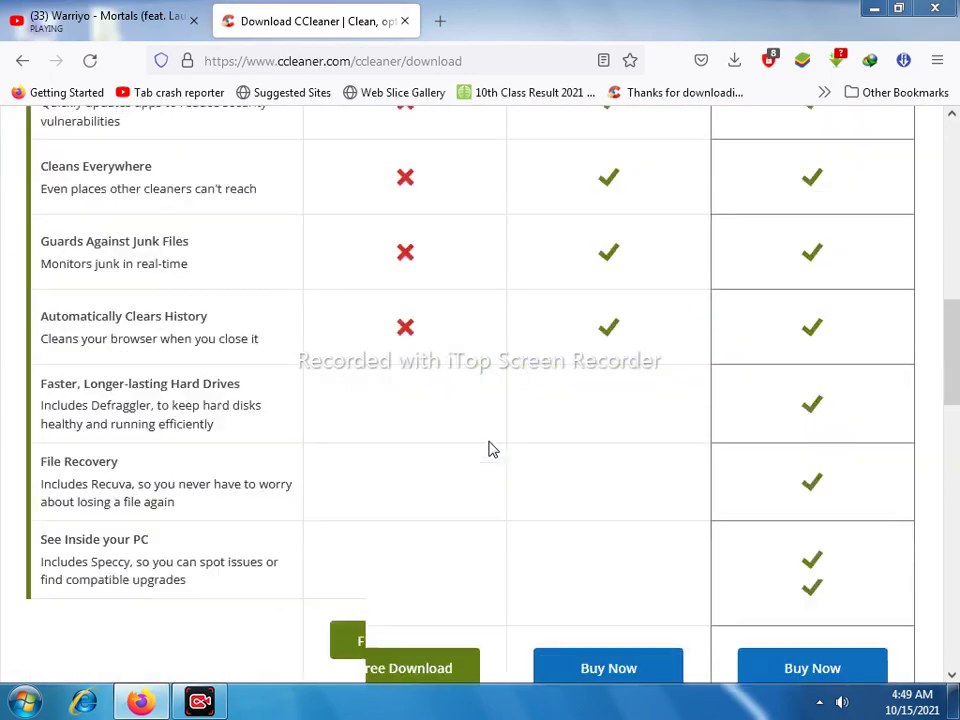
pyautogui.scroll(6, 490, 449)
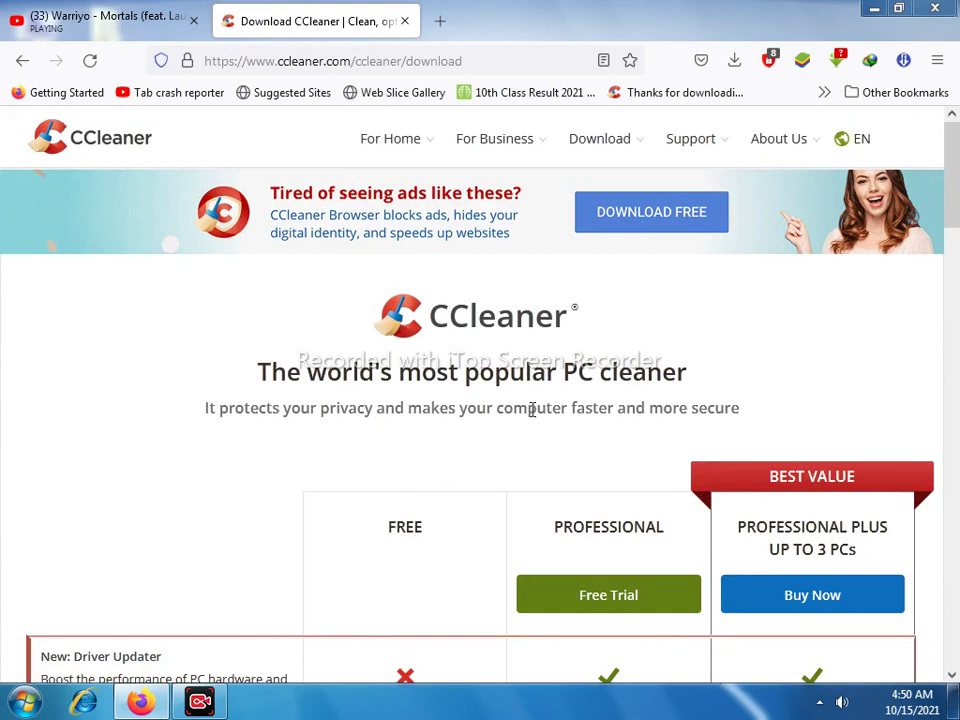
pyautogui.scroll(-10, 628, 214)
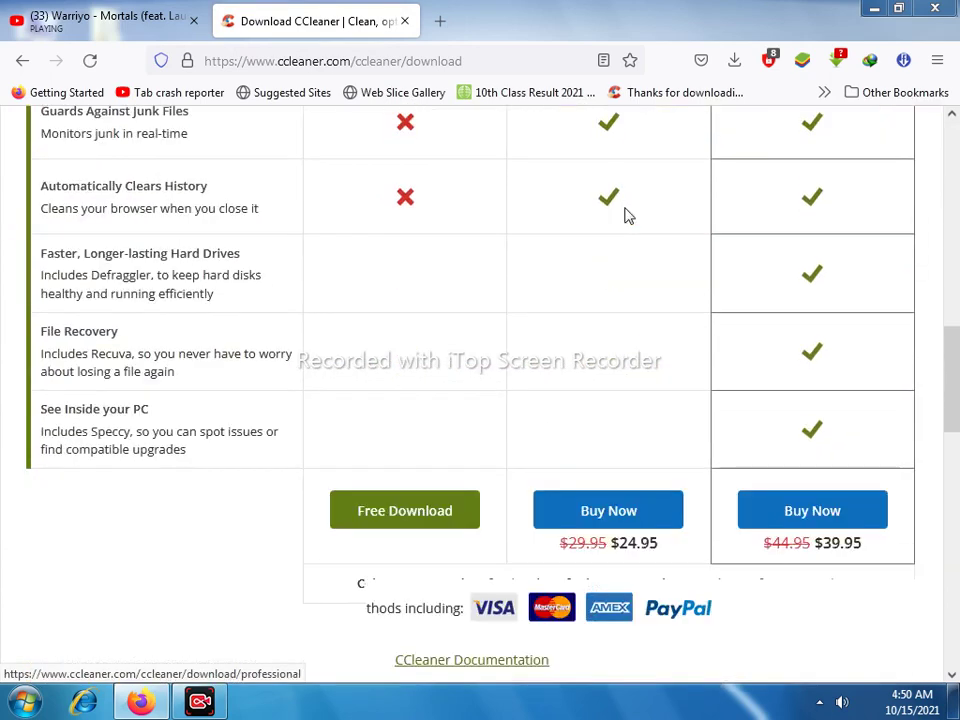
pyautogui.scroll(-4, 628, 214)
pyautogui.scroll(3, 411, 204)
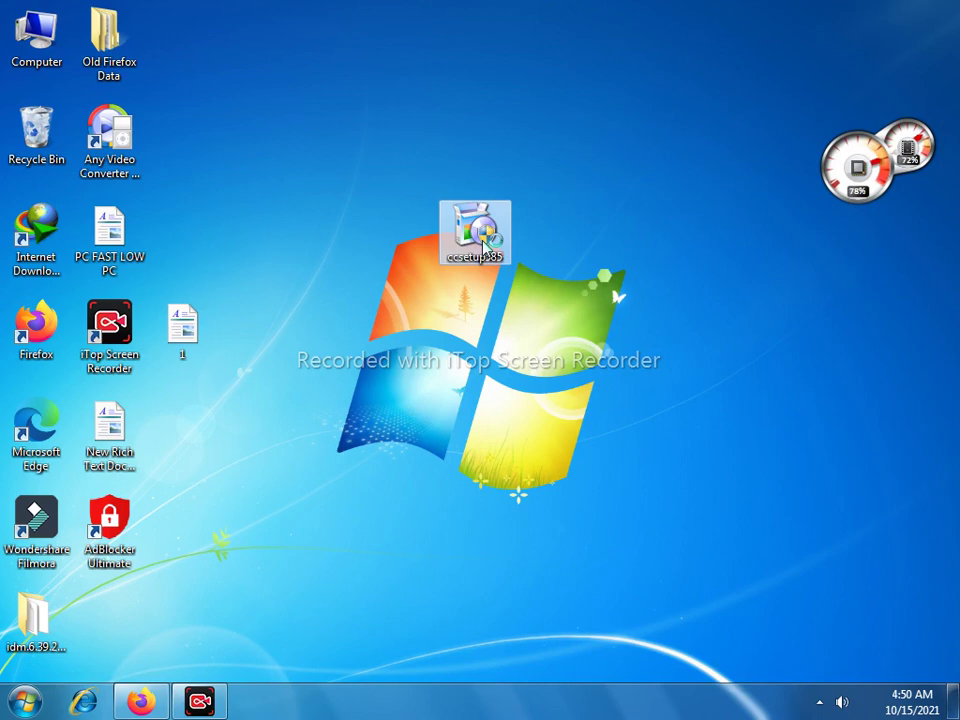
# Step: Run the ccsetup585 installer from the desktop, install CCleaner v5.85 with the default options and launch it
pyautogui.doubleClick(484, 245)
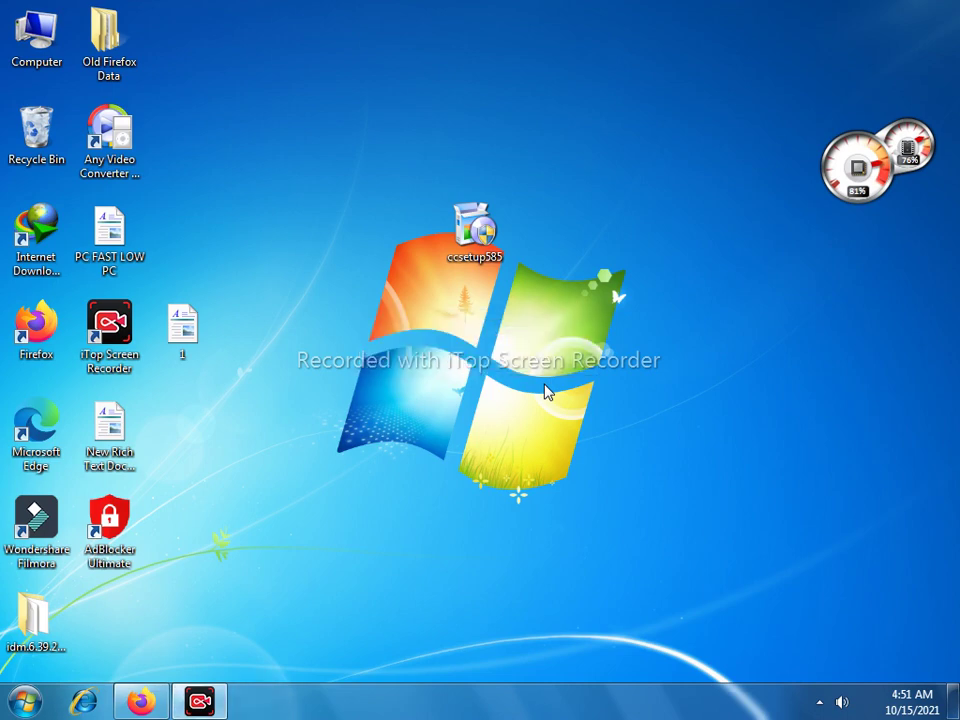
pyautogui.rightClick(577, 288)
pyautogui.click(660, 333)
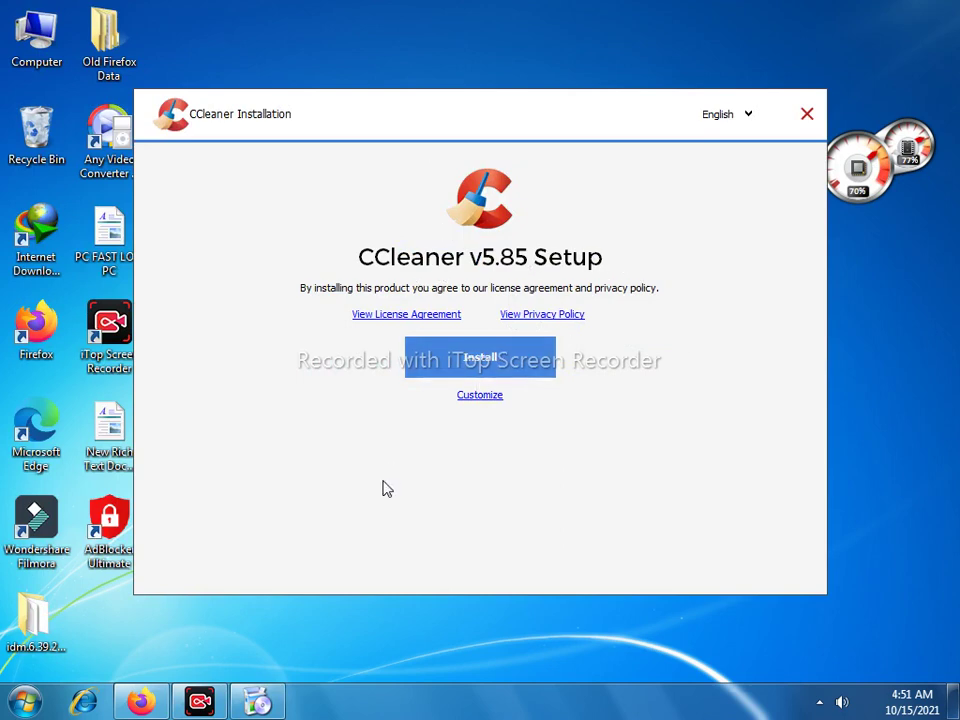
pyautogui.moveTo(231, 712)
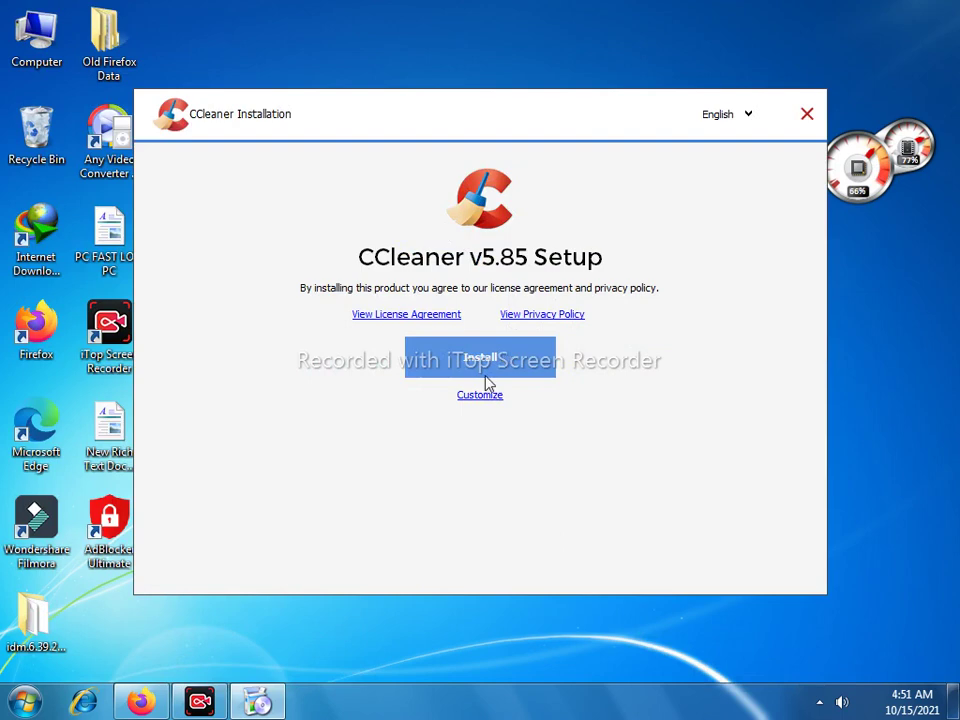
pyautogui.click(485, 356)
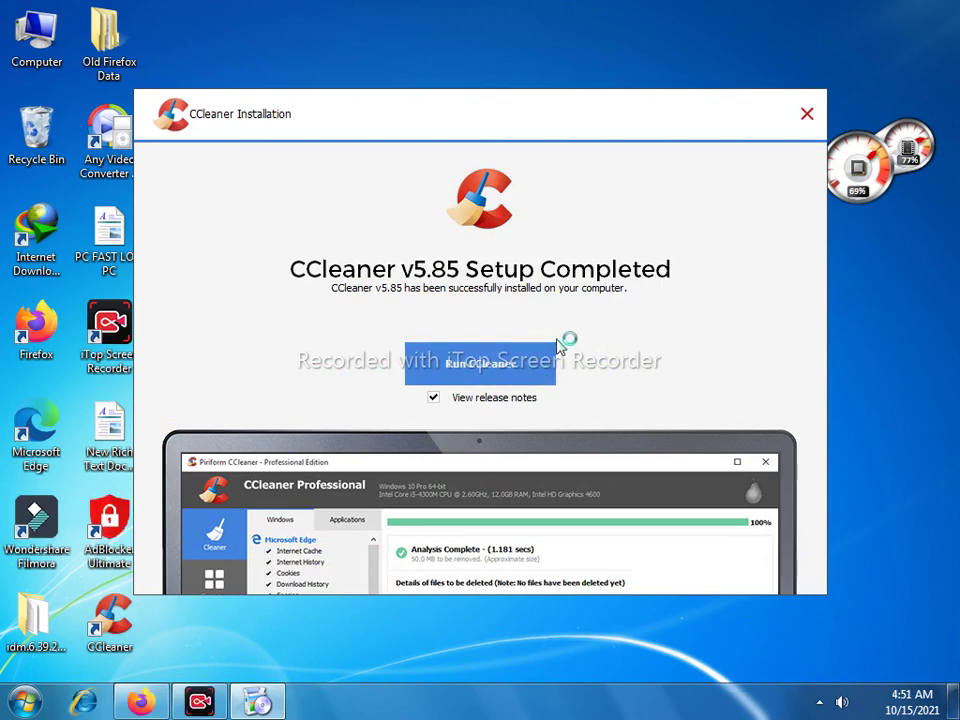
pyautogui.click(489, 372)
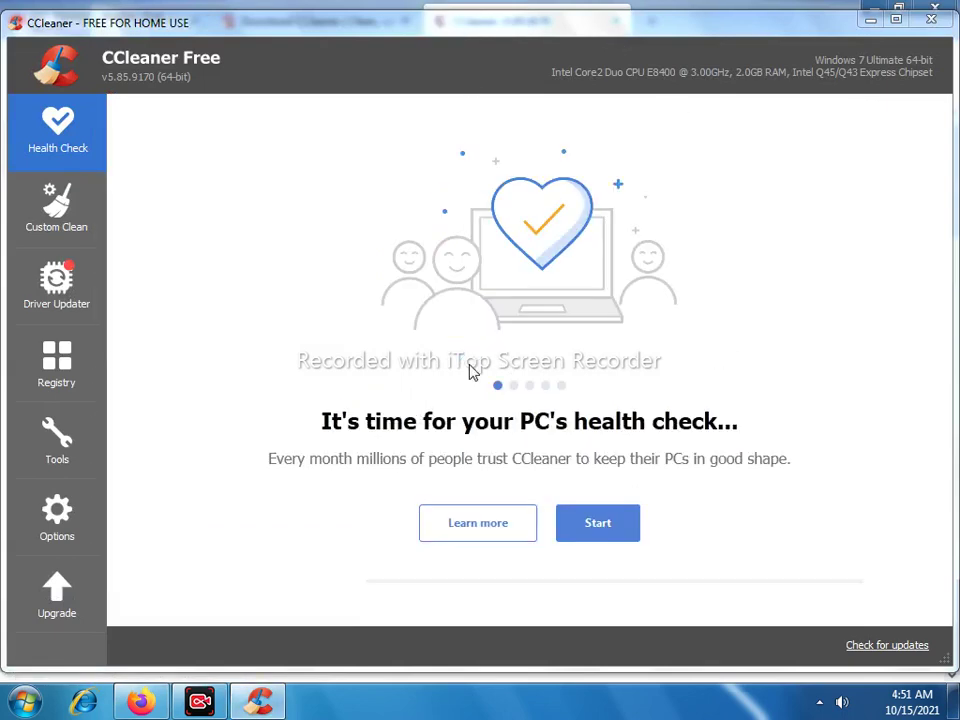
# Step: Accept the optional Google Chrome offer and complete the CCleaner welcome screens
pyautogui.click(460, 520)
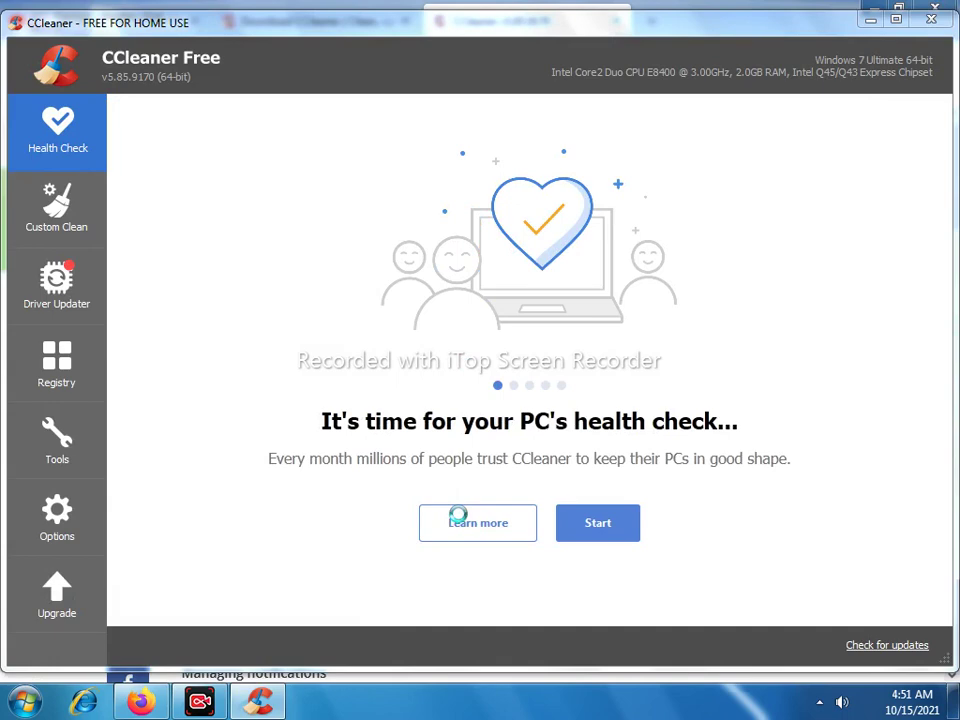
pyautogui.click(585, 520)
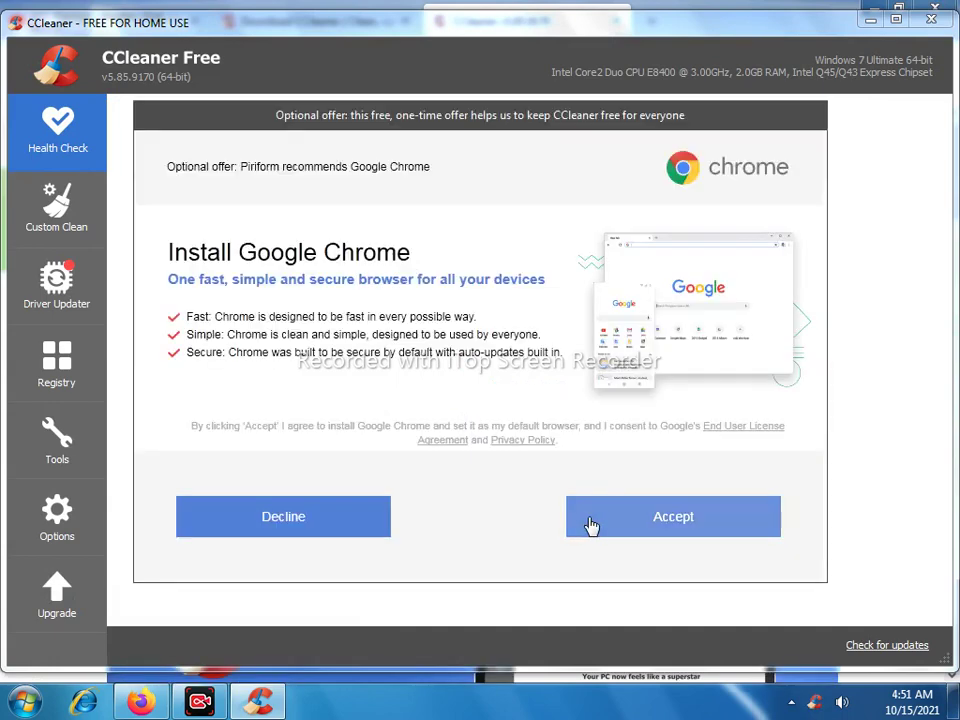
pyautogui.click(624, 526)
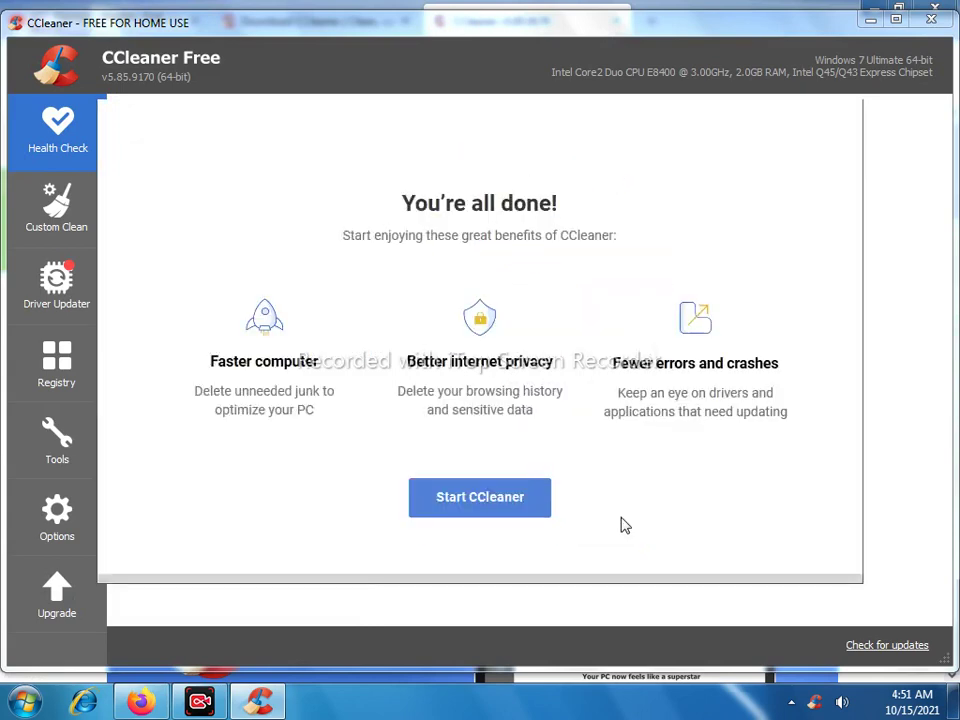
pyautogui.click(534, 504)
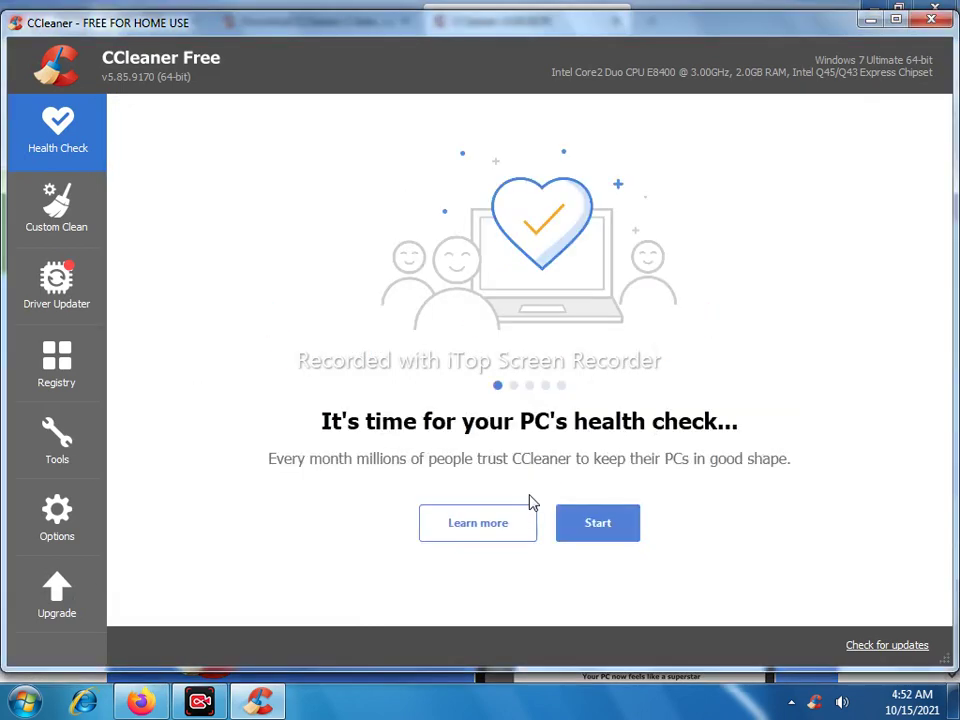
# Step: Run a Health Check that skips closing Firefox, and fix the issues it finds
pyautogui.click(595, 525)
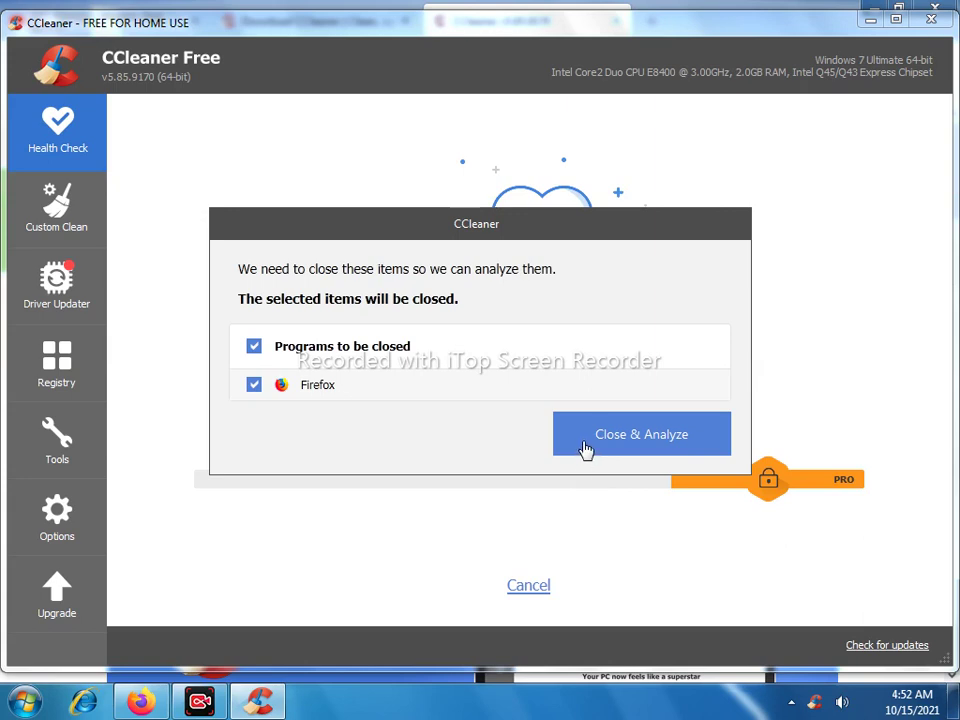
pyautogui.click(254, 347)
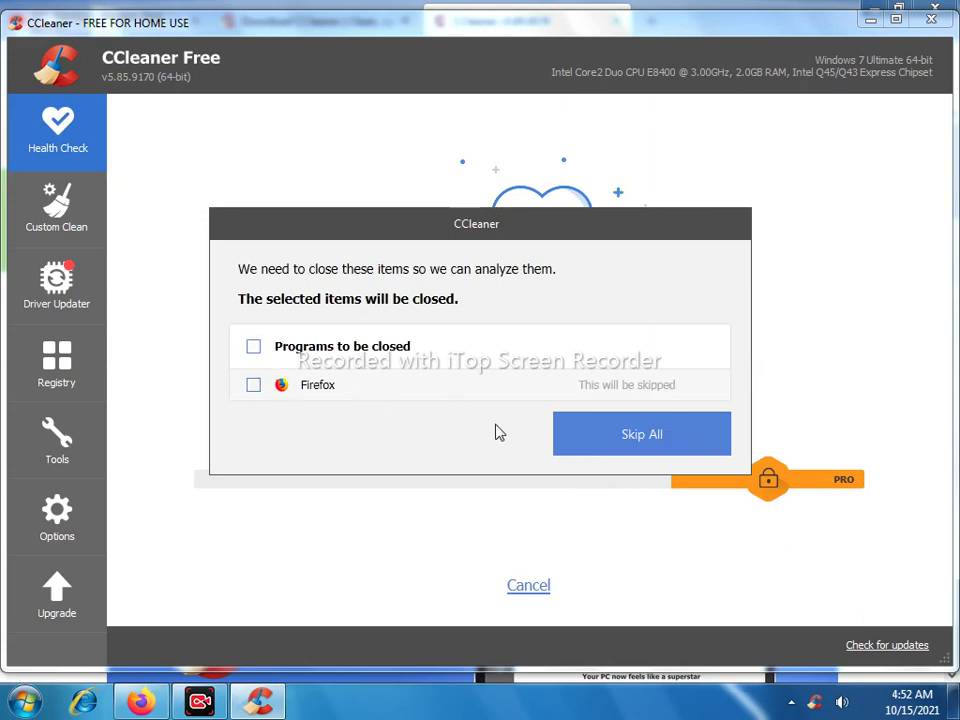
pyautogui.click(615, 440)
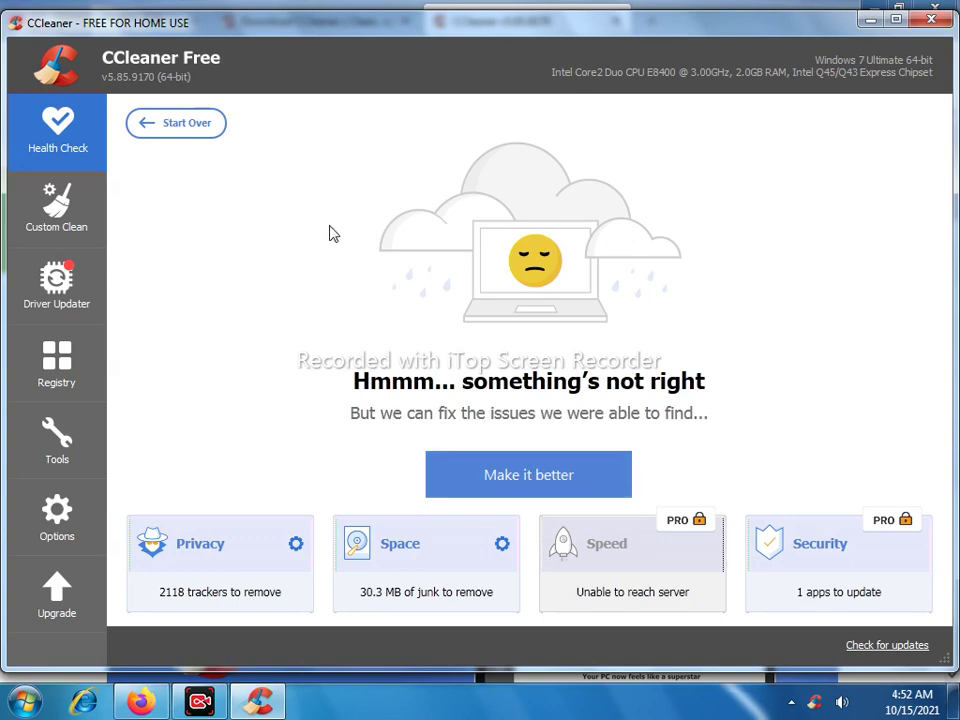
pyautogui.click(543, 463)
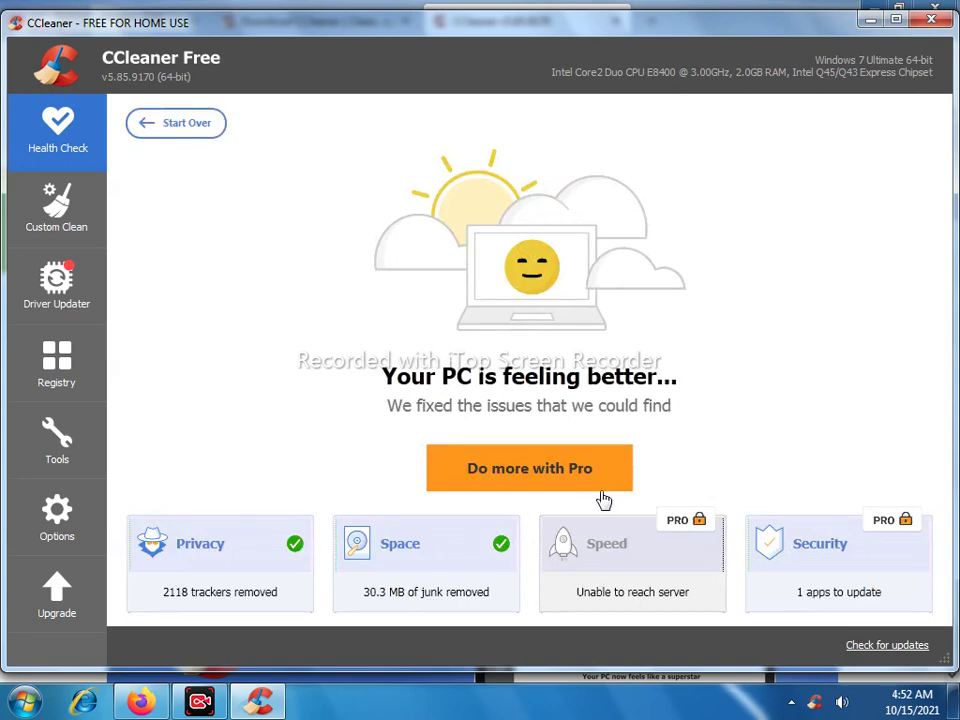
# Step: View the Health Check Professional upgrade offer, decline it and return to the start of Health Check
pyautogui.click(574, 471)
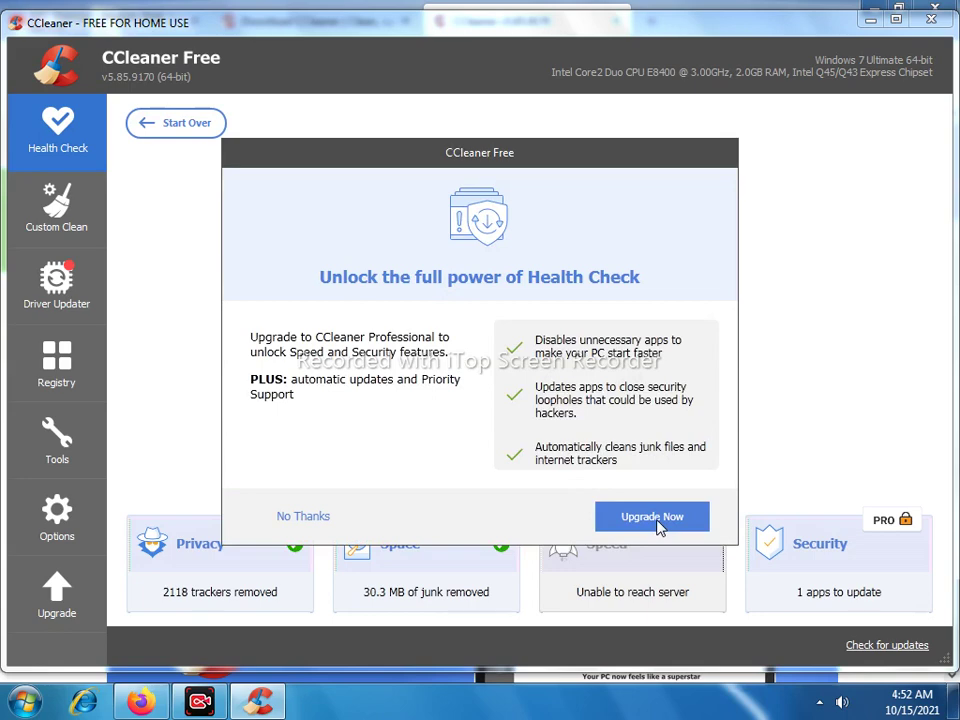
pyautogui.click(303, 518)
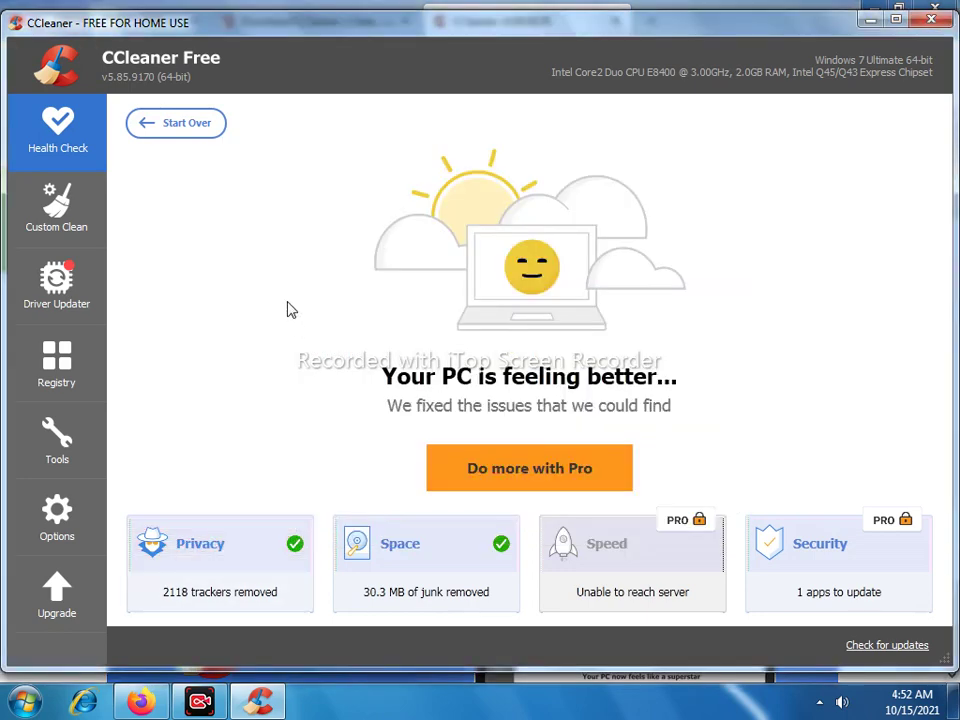
pyautogui.click(202, 123)
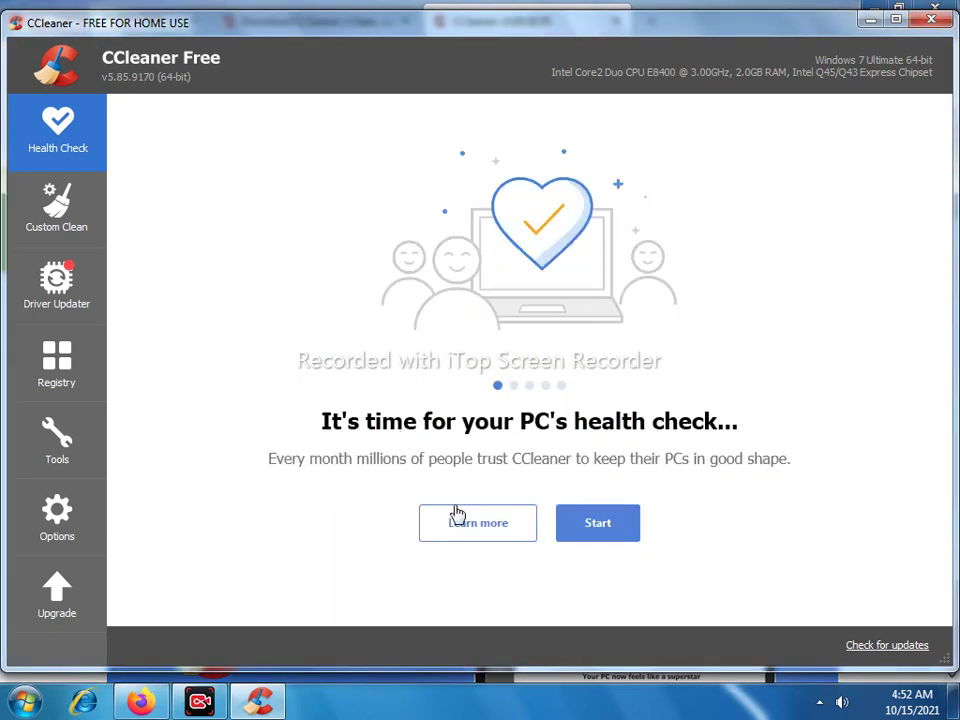
# Step: In Custom Clean, include Session, Saved Form Information and Saved Passwords for Edge Chromium, accepting any warnings
pyautogui.click(58, 203)
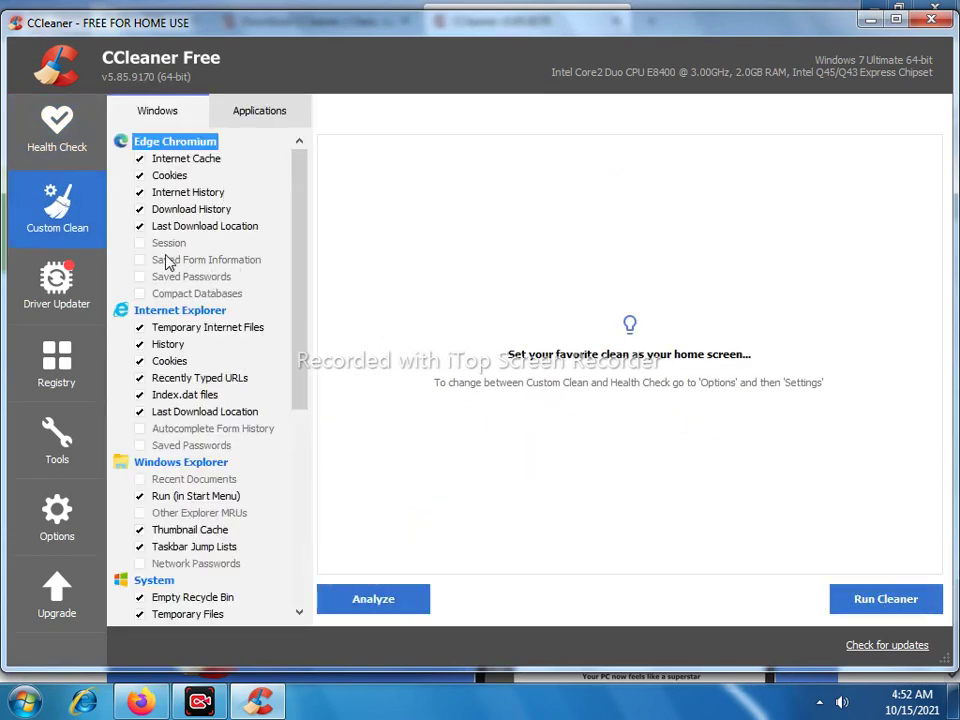
pyautogui.click(140, 243)
pyautogui.click(141, 243)
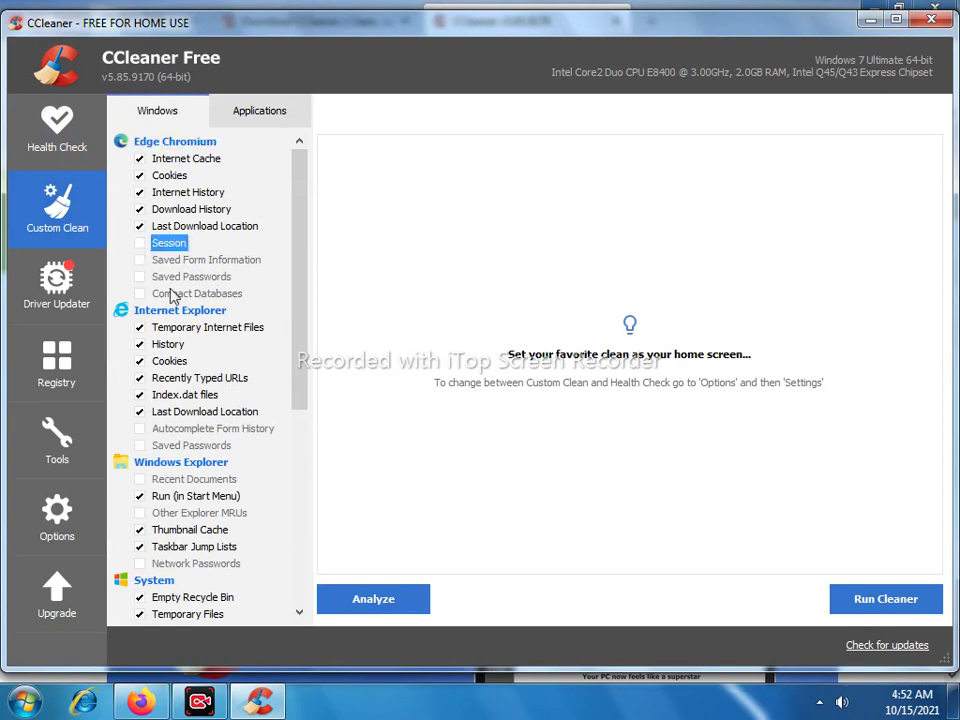
pyautogui.scroll(-1, 287, 380)
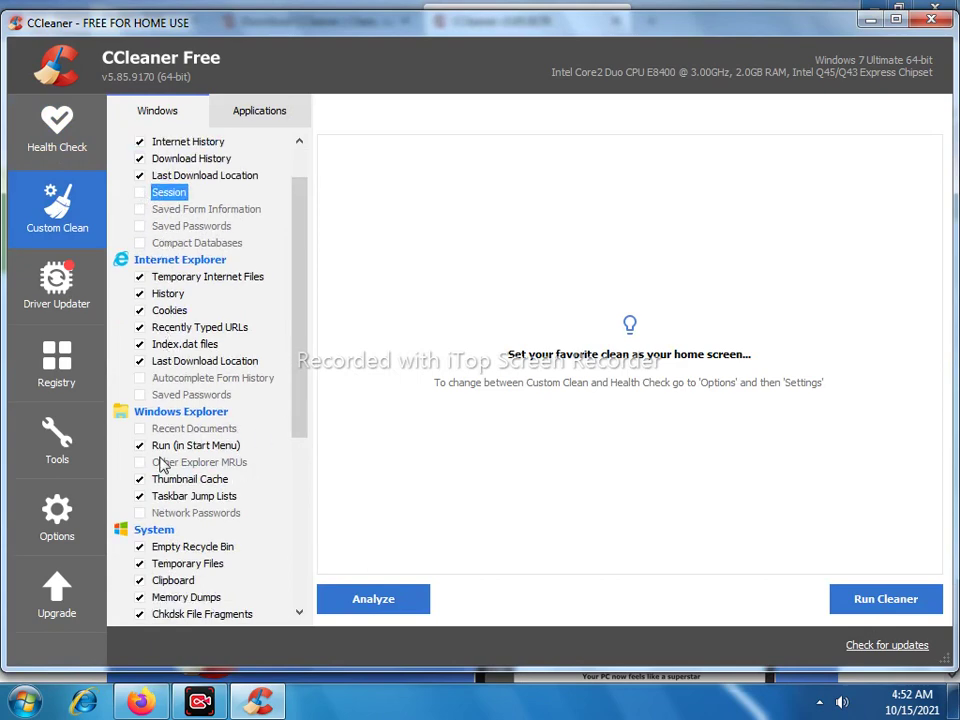
pyautogui.scroll(-2, 163, 463)
pyautogui.scroll(3, 162, 465)
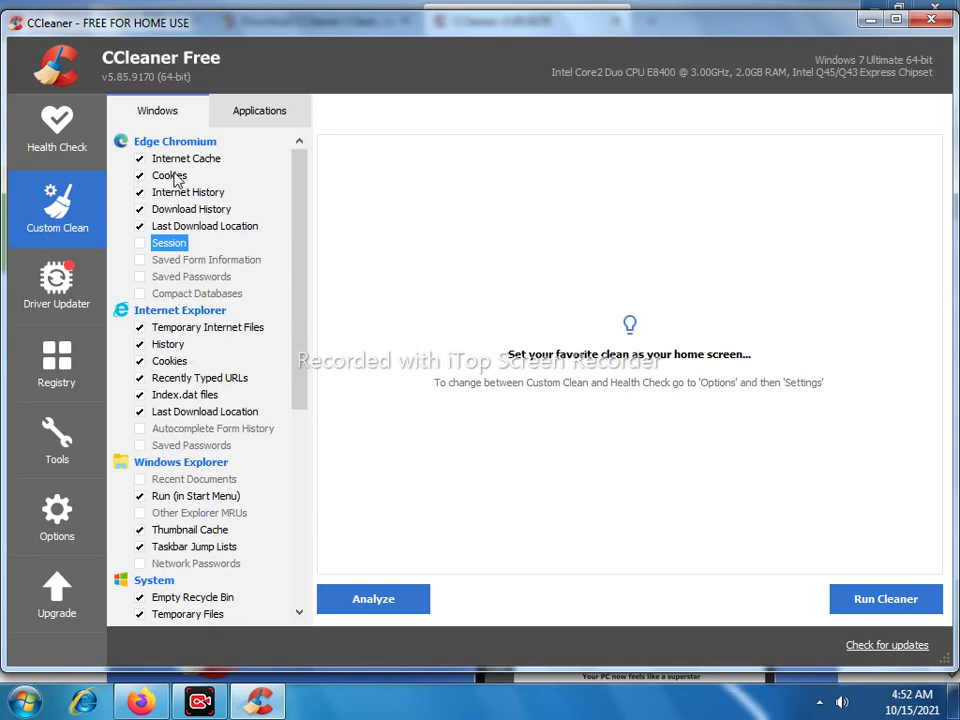
pyautogui.click(140, 260)
pyautogui.click(140, 277)
pyautogui.click(590, 400)
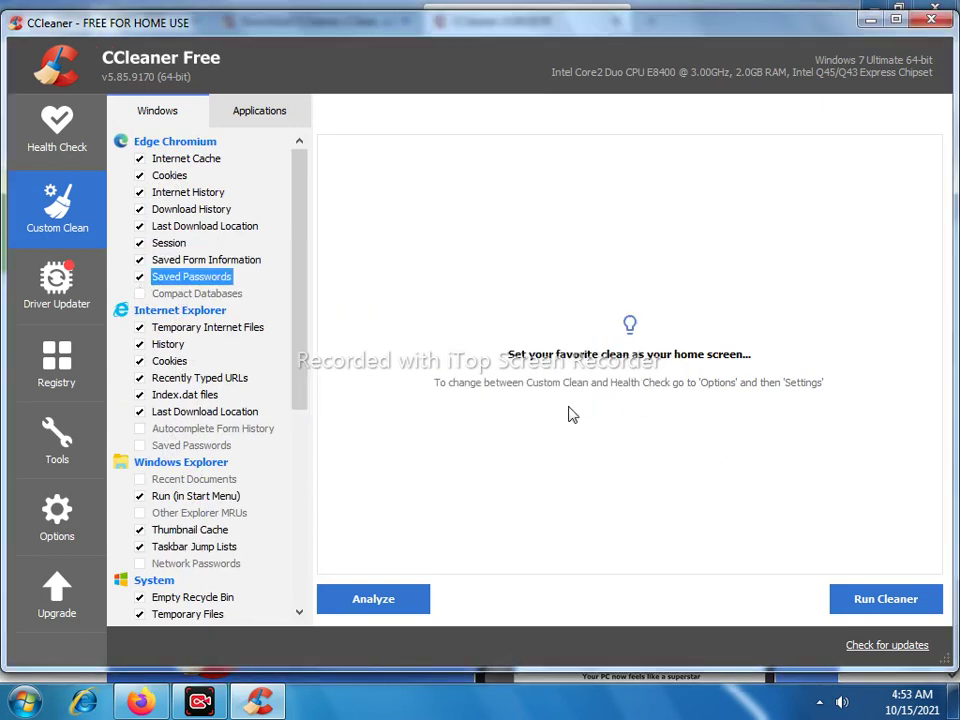
# Step: Include Windows Event Logs from the Advanced cleaning rules in Custom Clean, accepting the warning
pyautogui.scroll(-7, 161, 392)
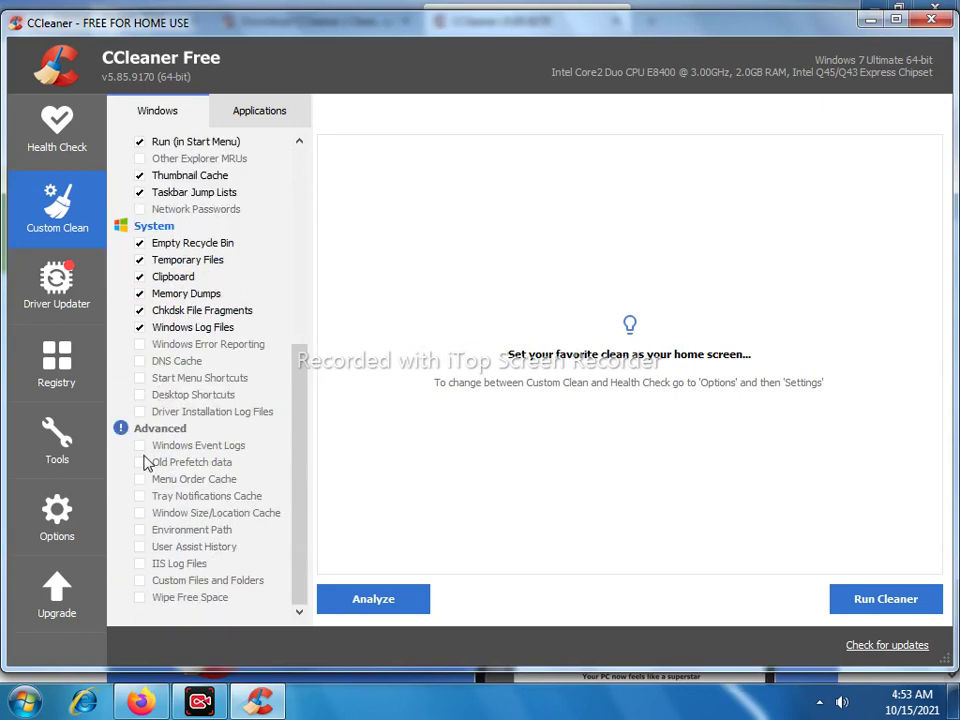
pyautogui.click(140, 446)
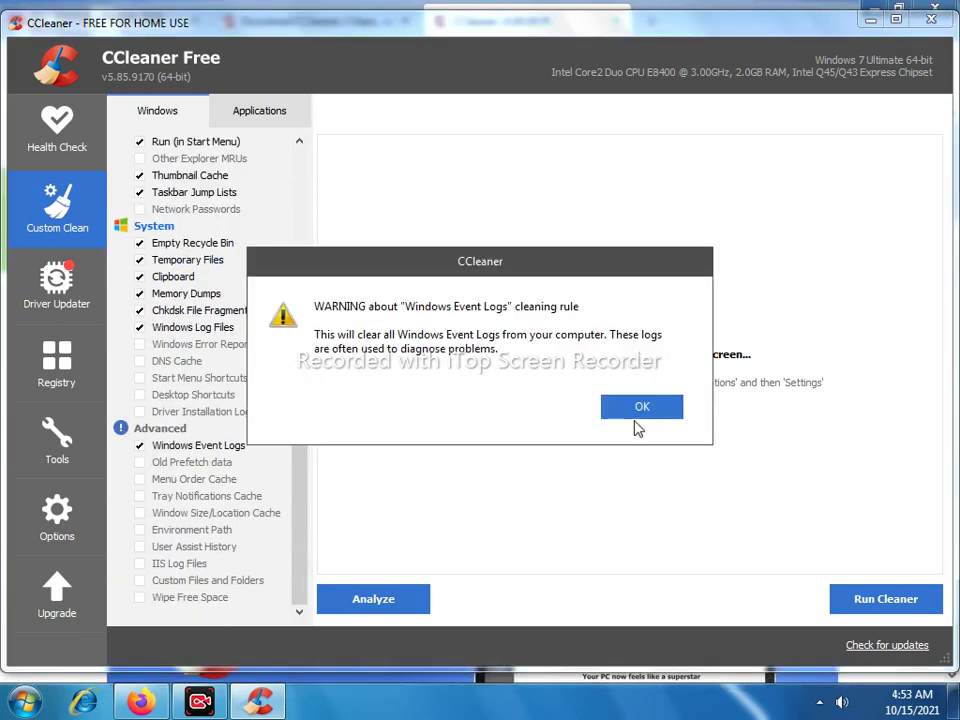
pyautogui.click(636, 409)
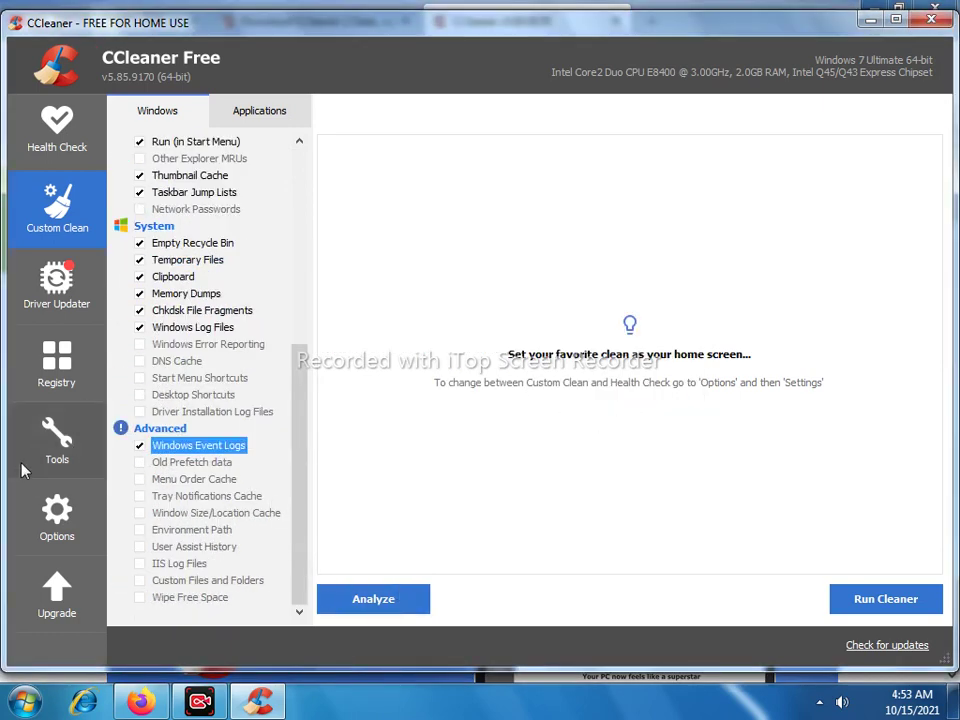
# Step: Run the cleaner on the selected items, confirm the deletion and agree to close Firefox, but decline to force it closed
pyautogui.click(859, 599)
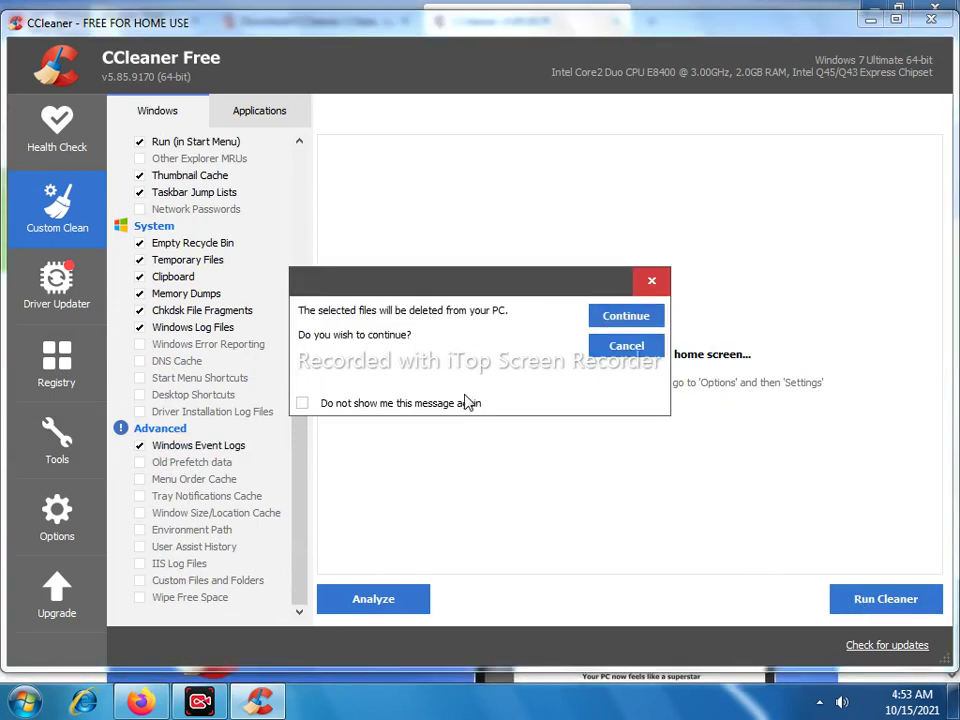
pyautogui.click(624, 318)
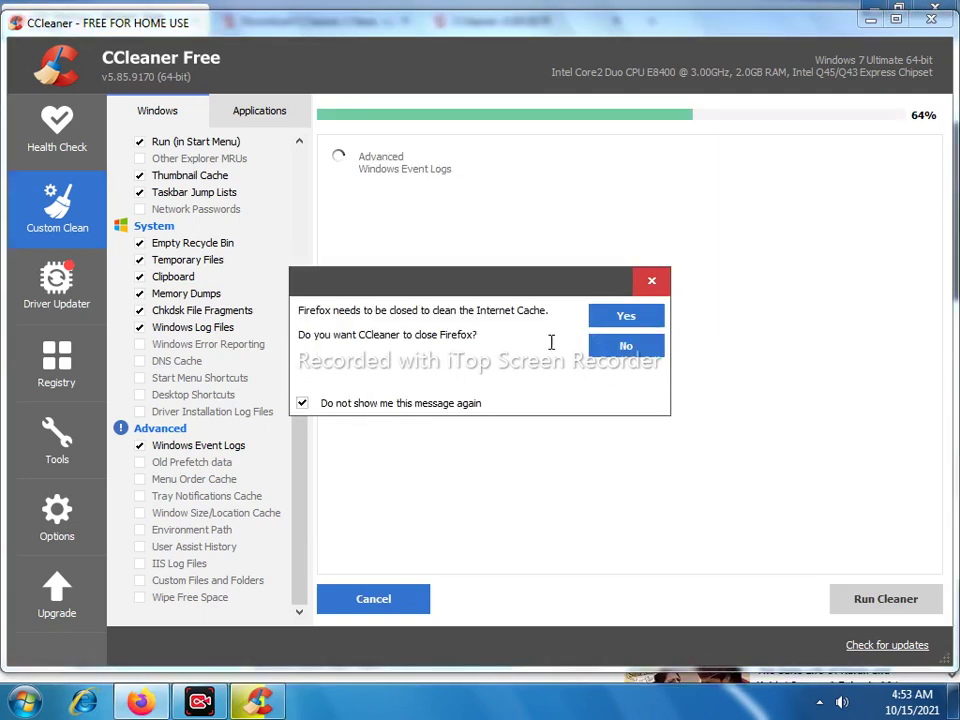
pyautogui.click(616, 320)
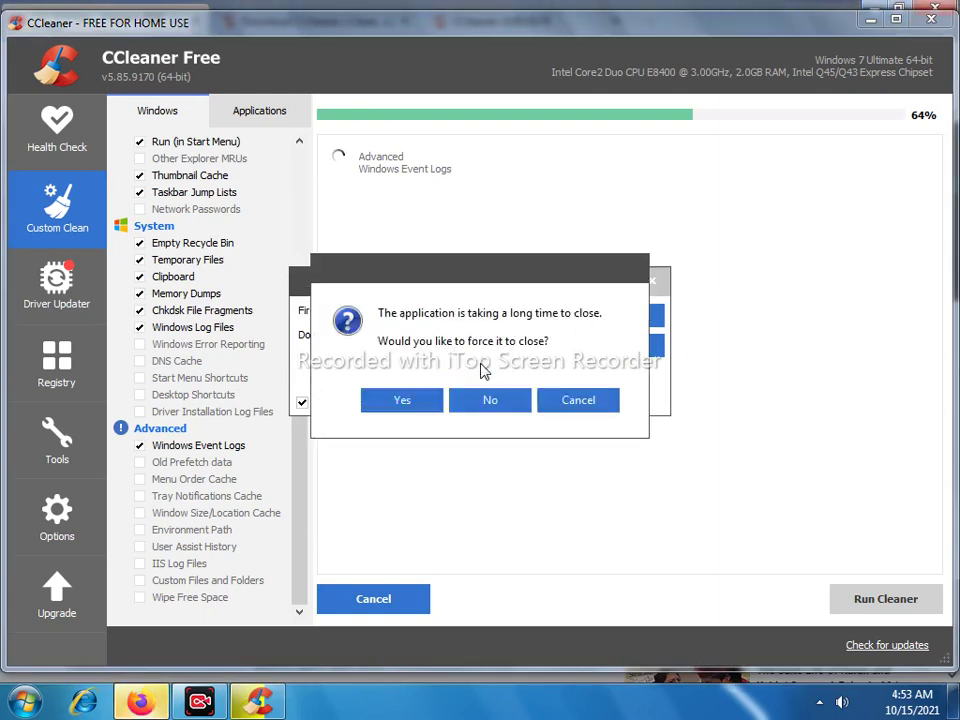
pyautogui.click(487, 403)
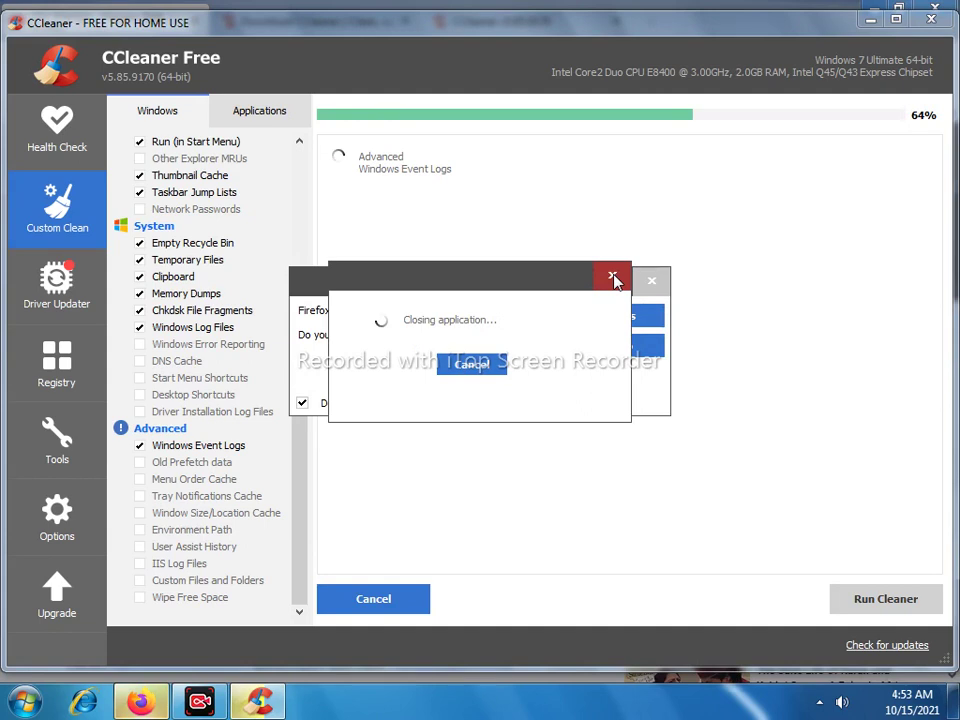
pyautogui.click(612, 277)
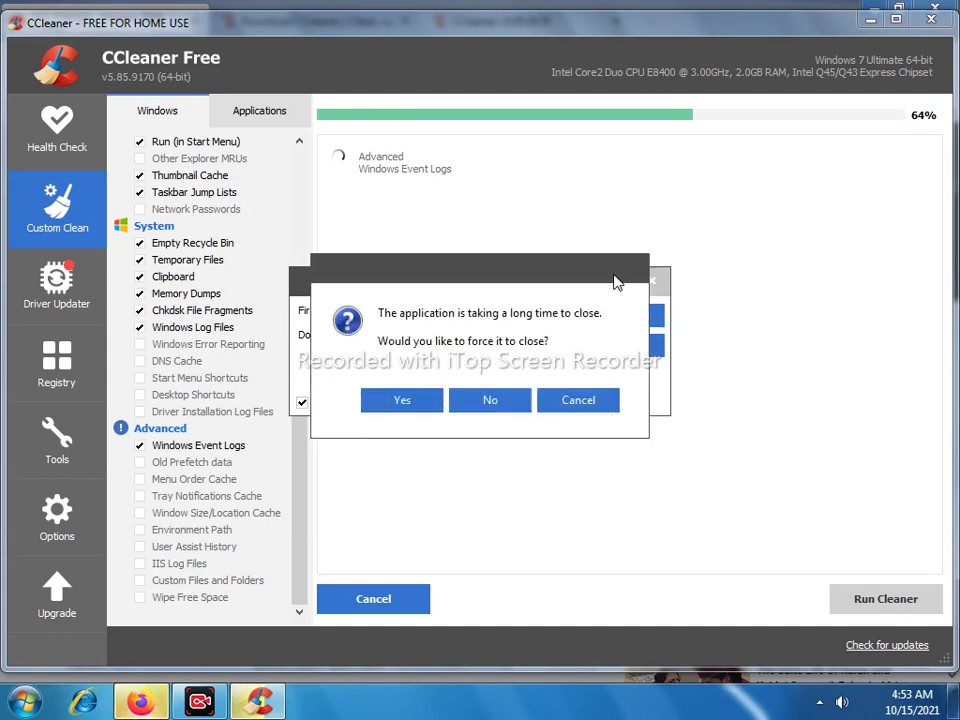
pyautogui.click(456, 403)
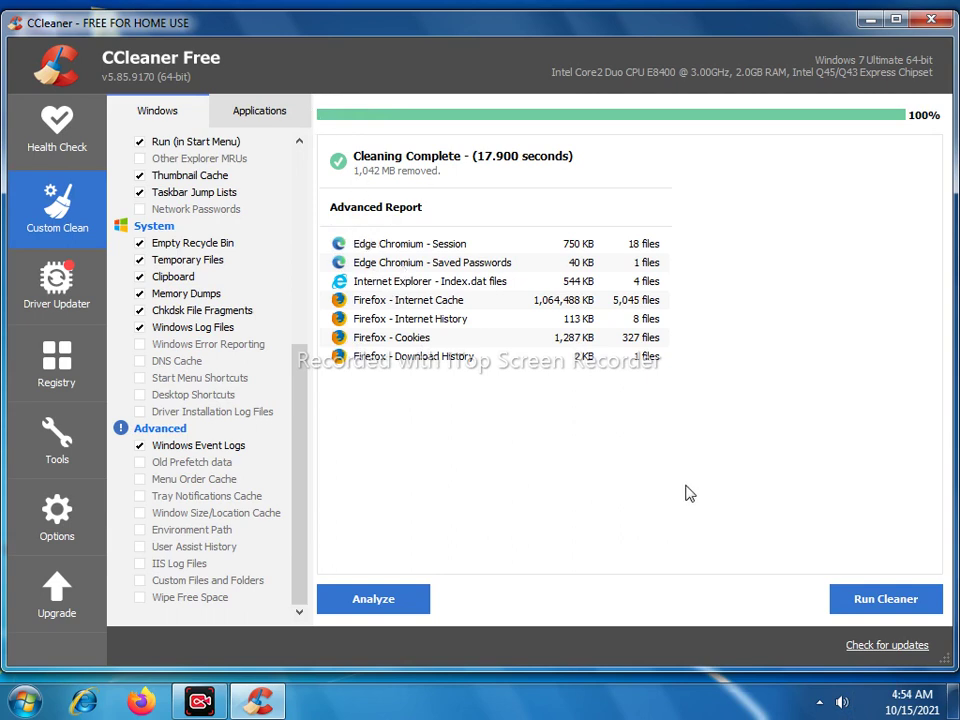
# Step: Run the cleaner two more times with the same Custom Clean selection
pyautogui.click(840, 598)
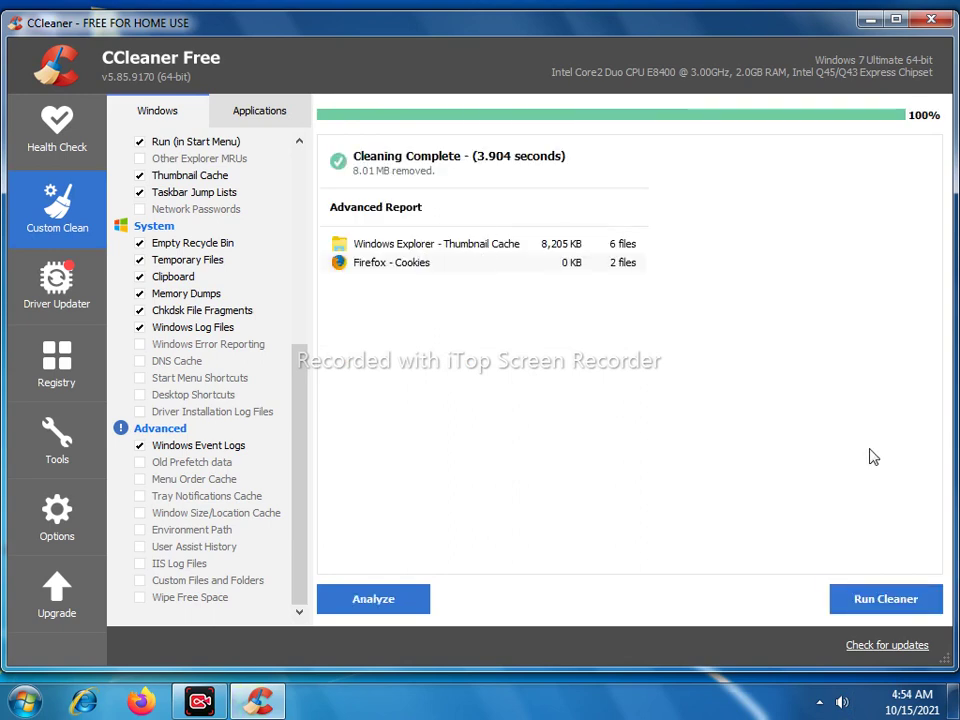
pyautogui.click(898, 599)
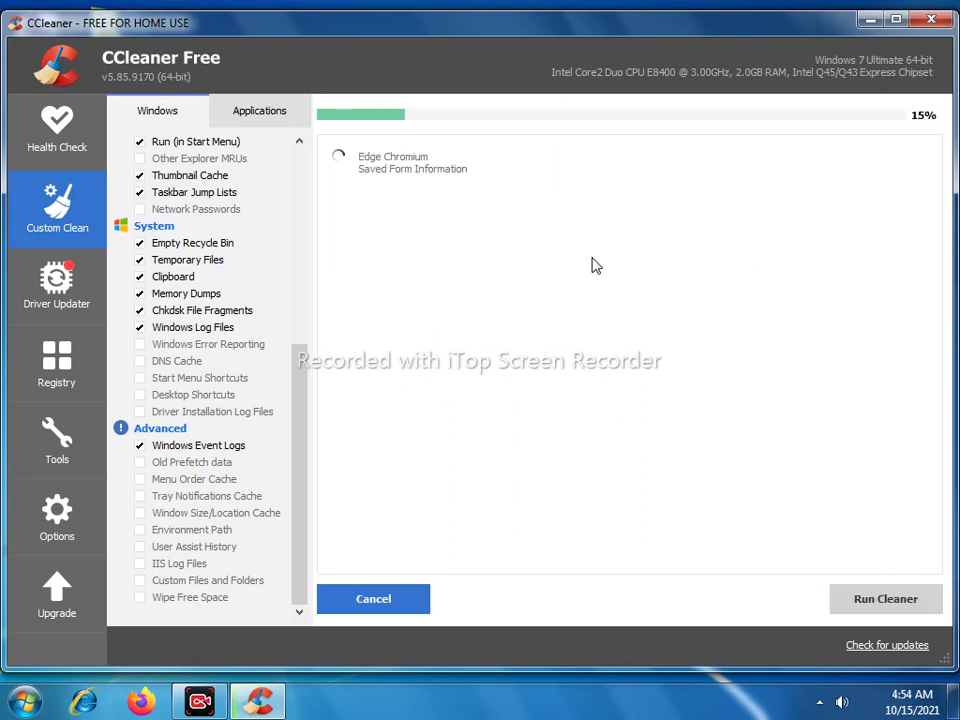
pyautogui.moveTo(431, 26); pyautogui.dragTo(494, 36)
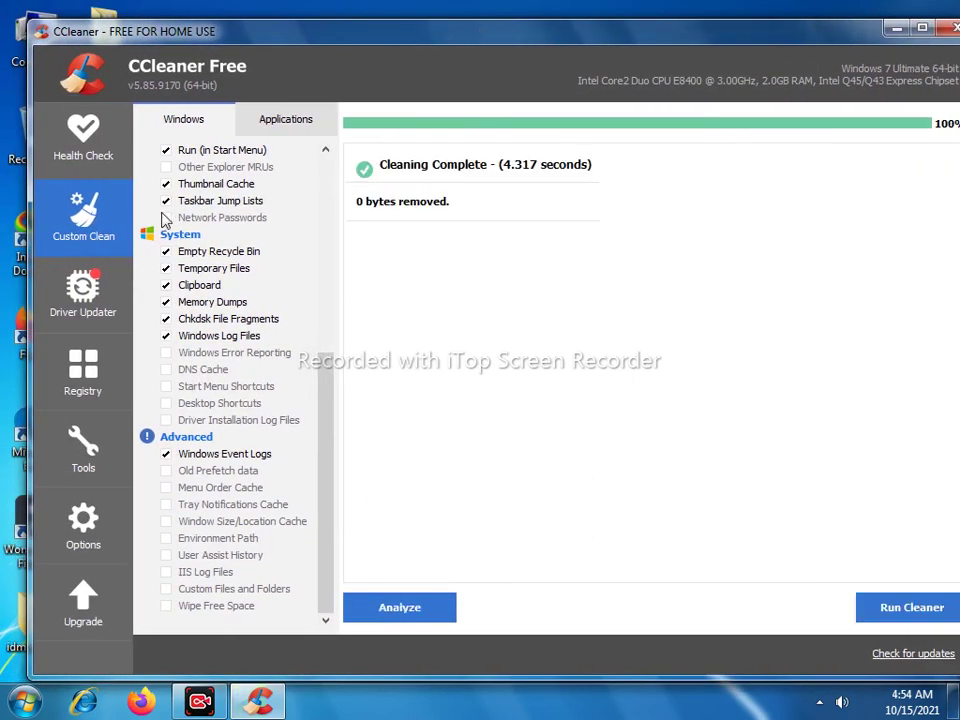
# Step: Go through the Driver Updater introduction pages and scan the PC's drivers
pyautogui.click(103, 296)
pyautogui.click(564, 578)
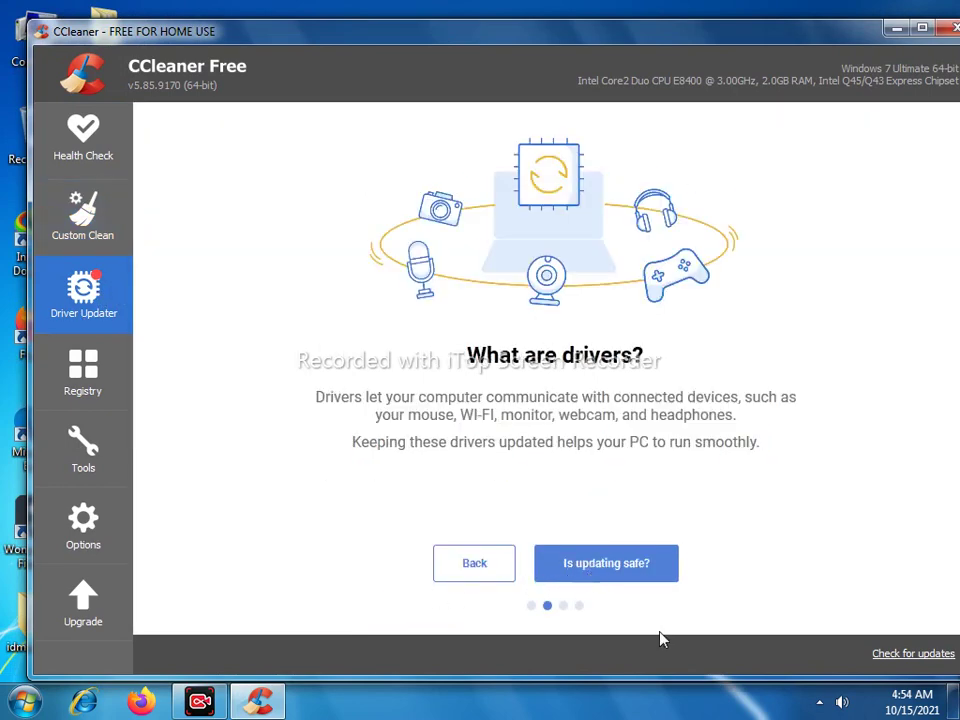
pyautogui.click(598, 574)
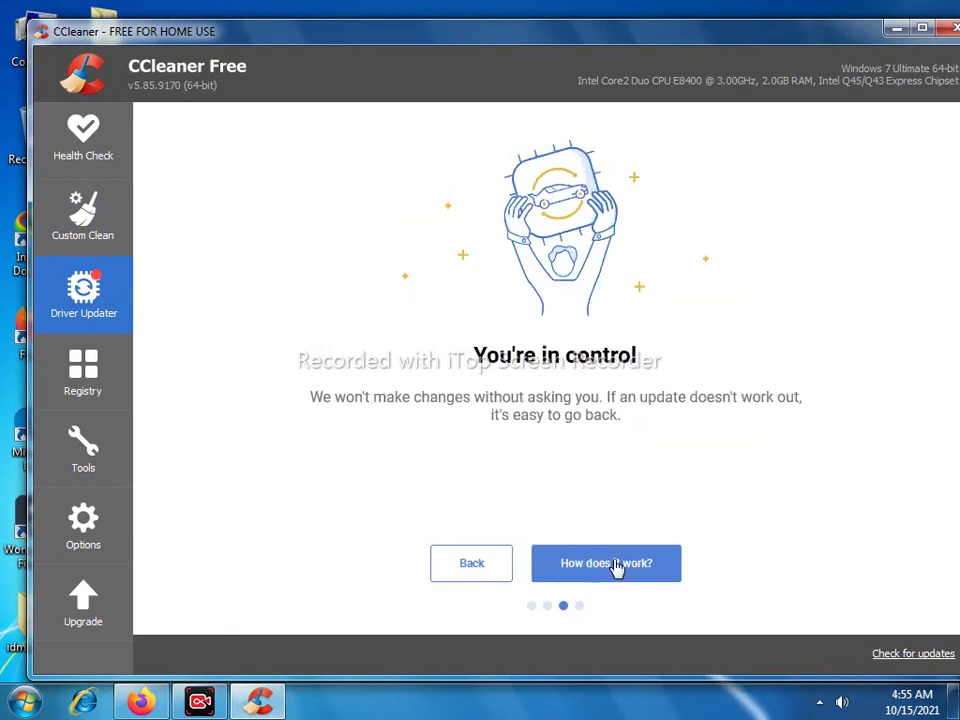
pyautogui.click(616, 566)
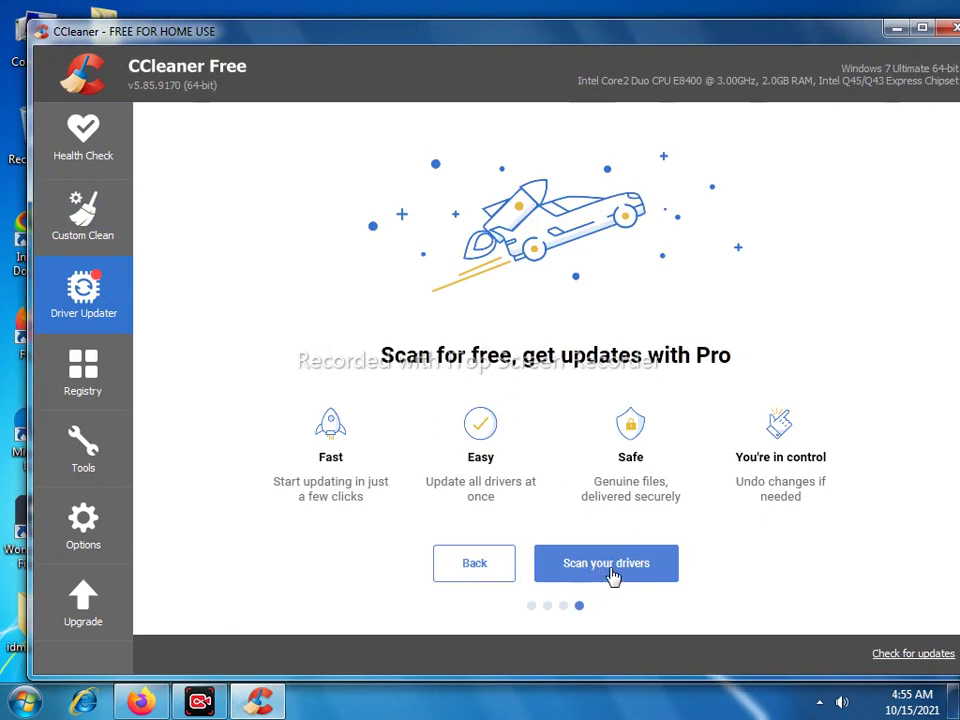
pyautogui.click(608, 570)
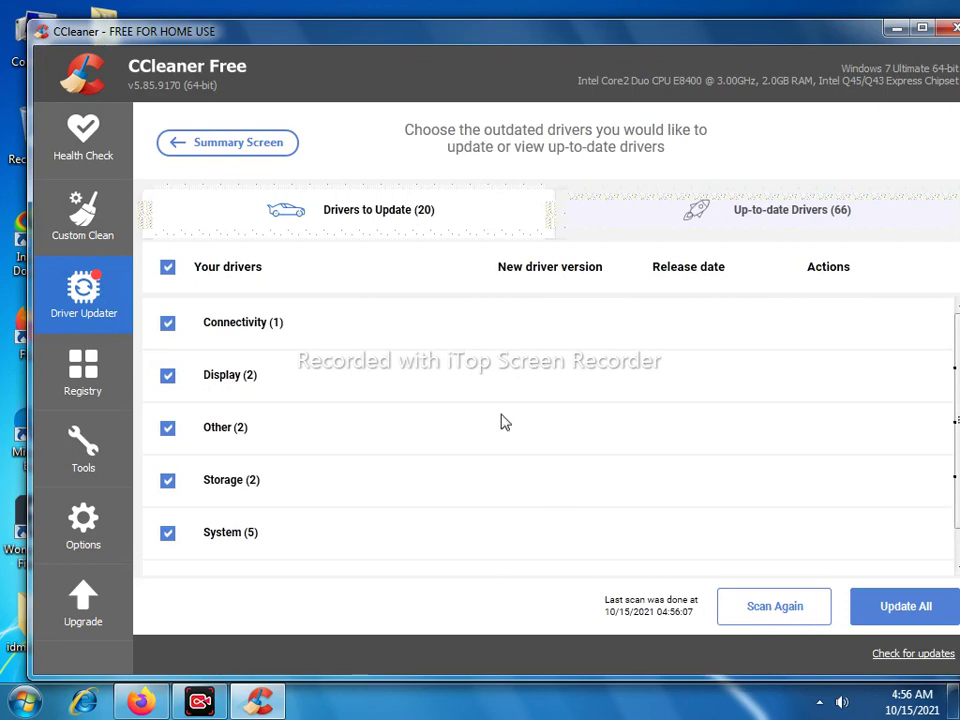
# Step: Review the outdated driver categories, try to update all the drivers, and dismiss the Professional upgrade offer
pyautogui.scroll(-1, 499, 420)
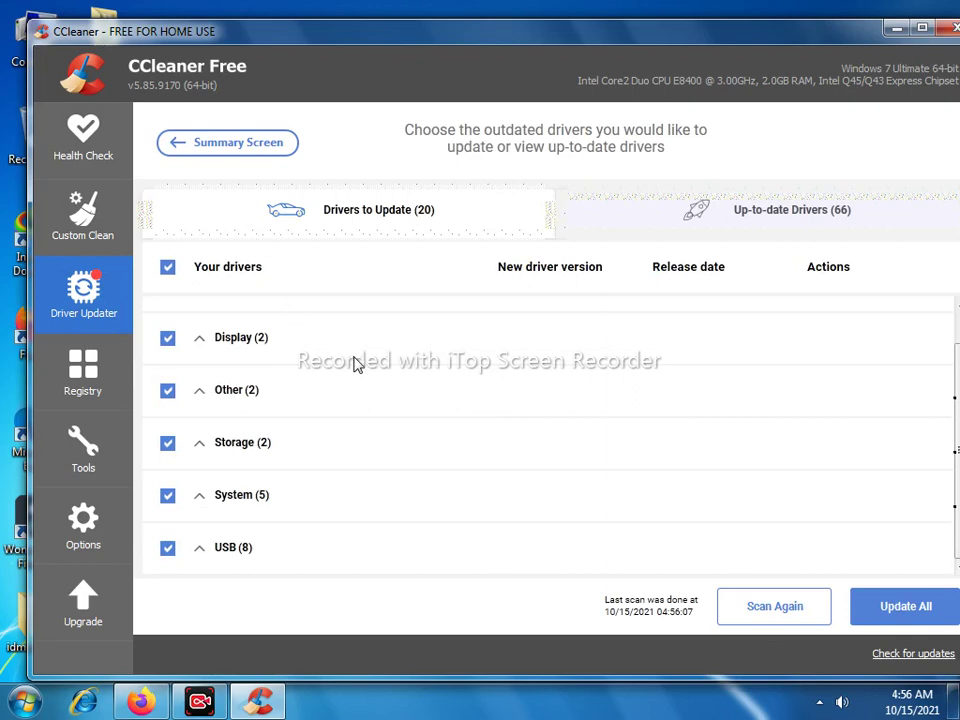
pyautogui.scroll(1, 353, 364)
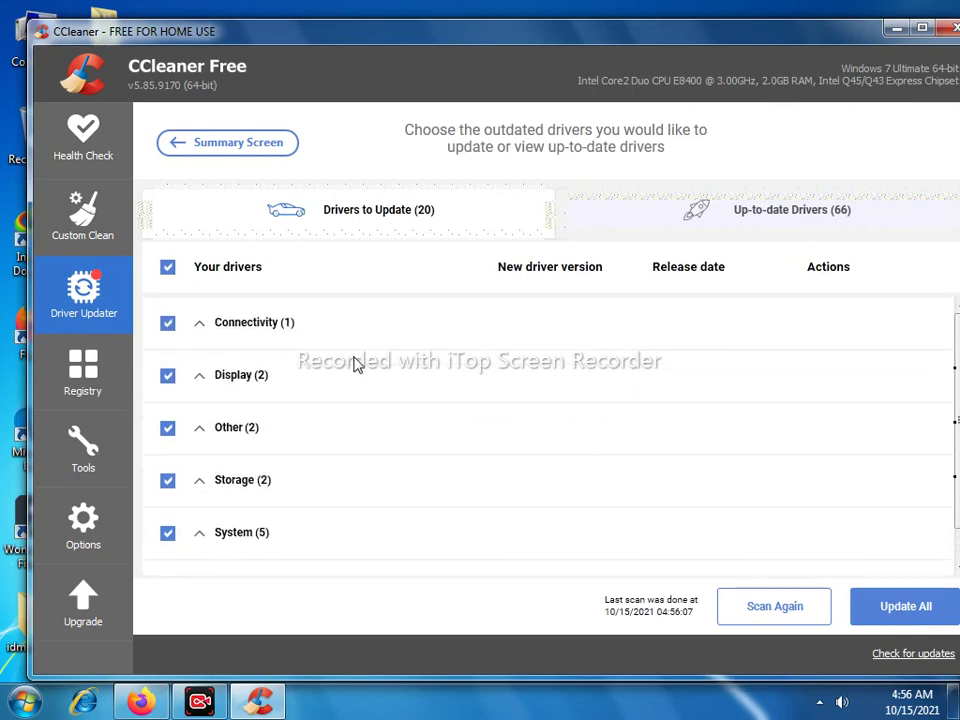
pyautogui.click(872, 596)
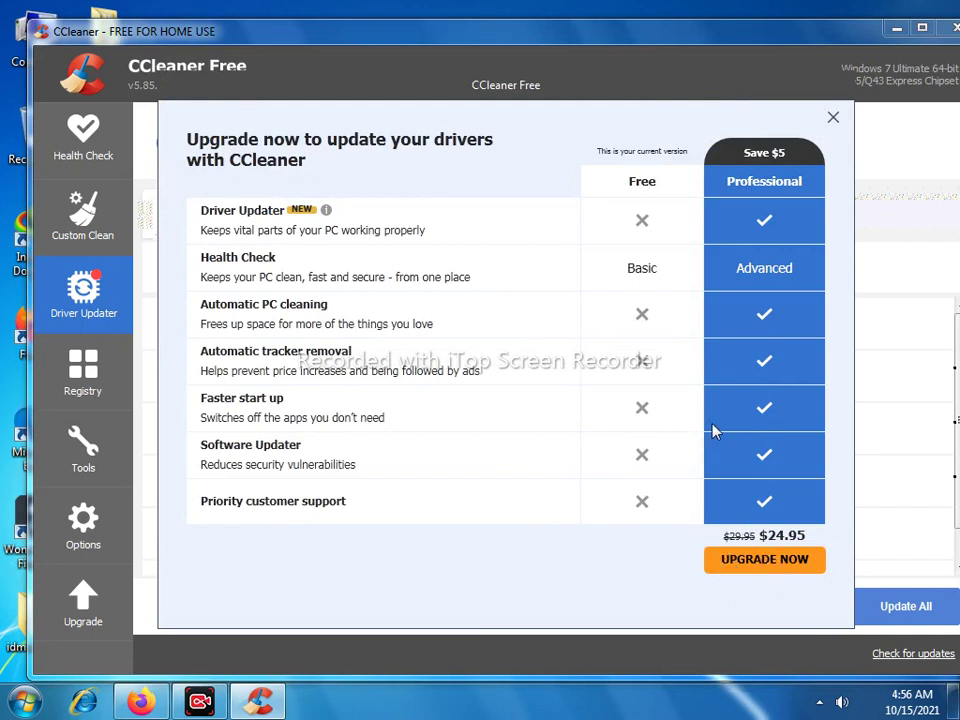
pyautogui.click(832, 118)
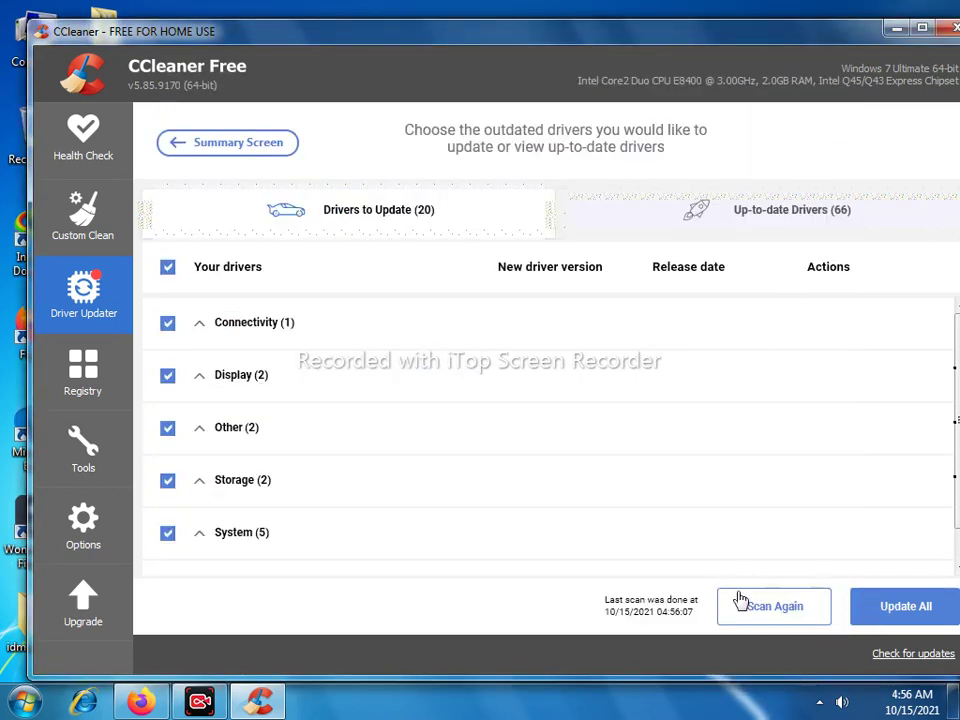
# Step: Examine the Connectivity group among the up-to-date drivers, then return to the outdated drivers and close the upgrade offer
pyautogui.click(671, 221)
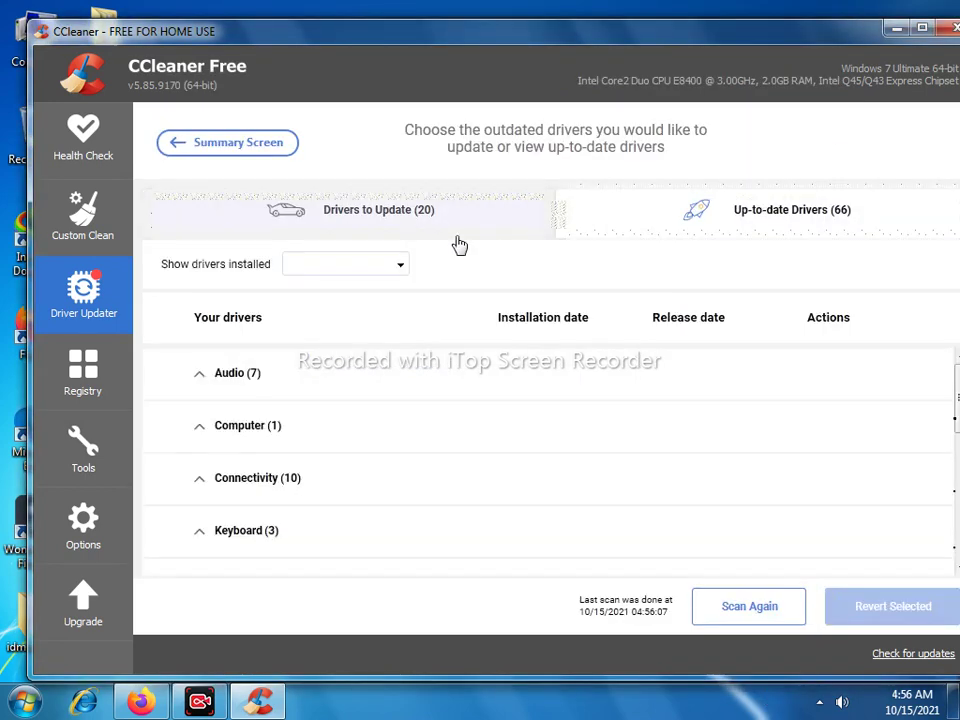
pyautogui.click(321, 274)
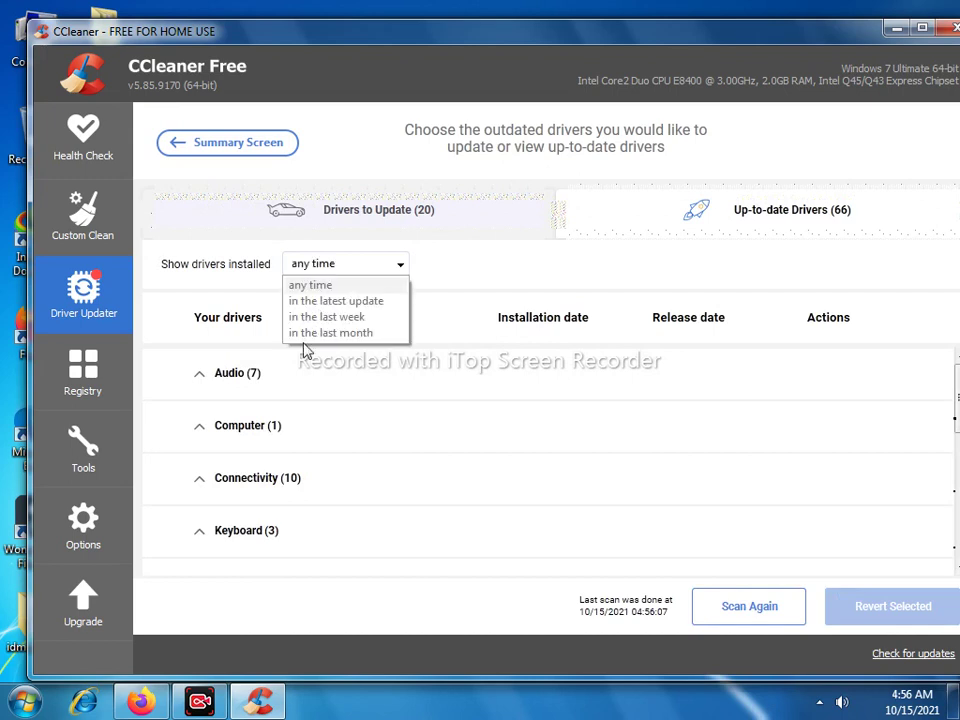
pyautogui.click(400, 466)
pyautogui.scroll(-2, 268, 445)
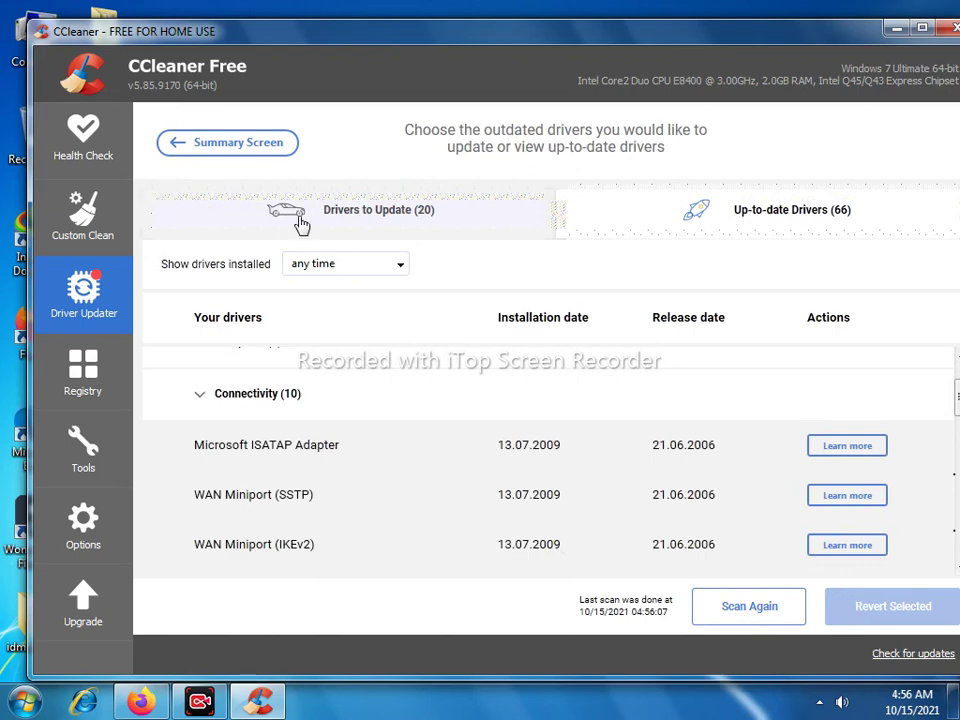
pyautogui.click(420, 222)
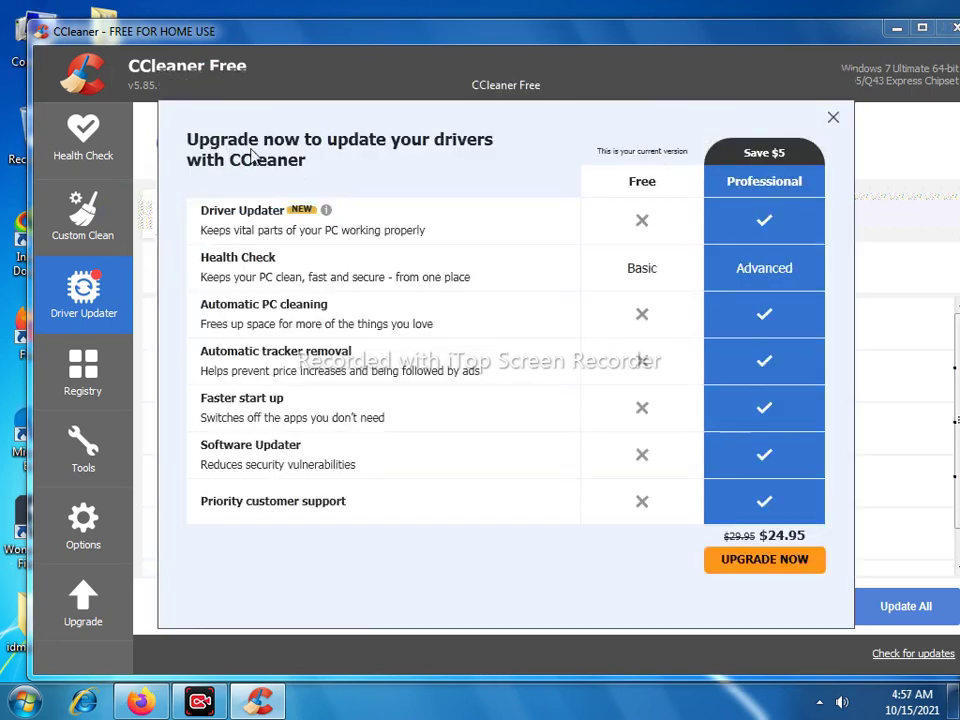
pyautogui.click(834, 122)
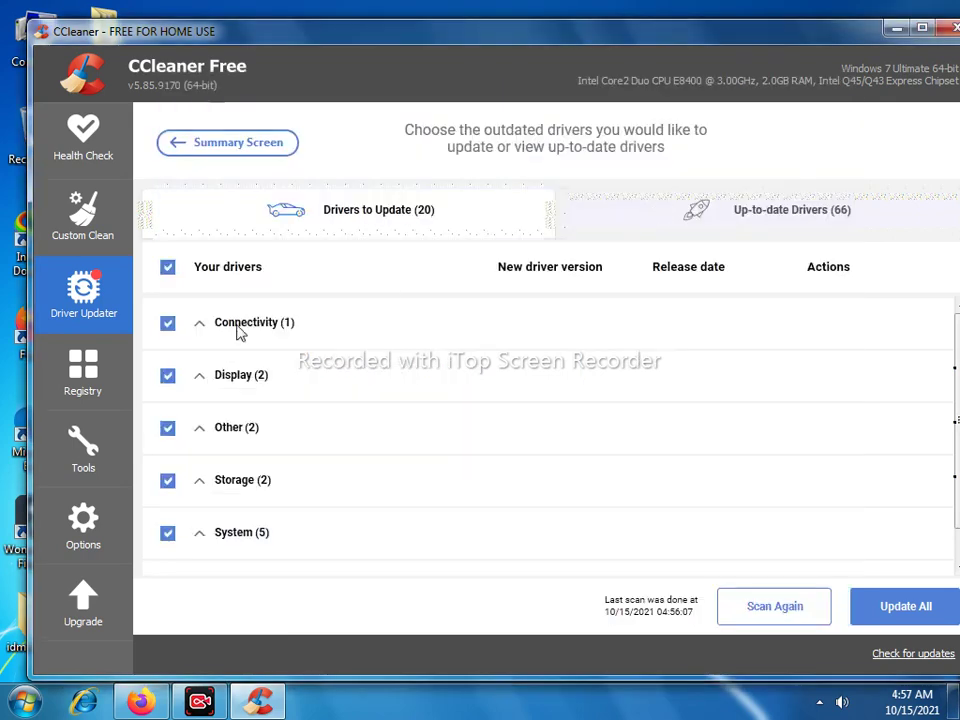
# Step: View the Registry Cleaner categories, then examine the installed programs that can be removed, selecting Microsoft Office PowerPoint 2007
pyautogui.click(83, 372)
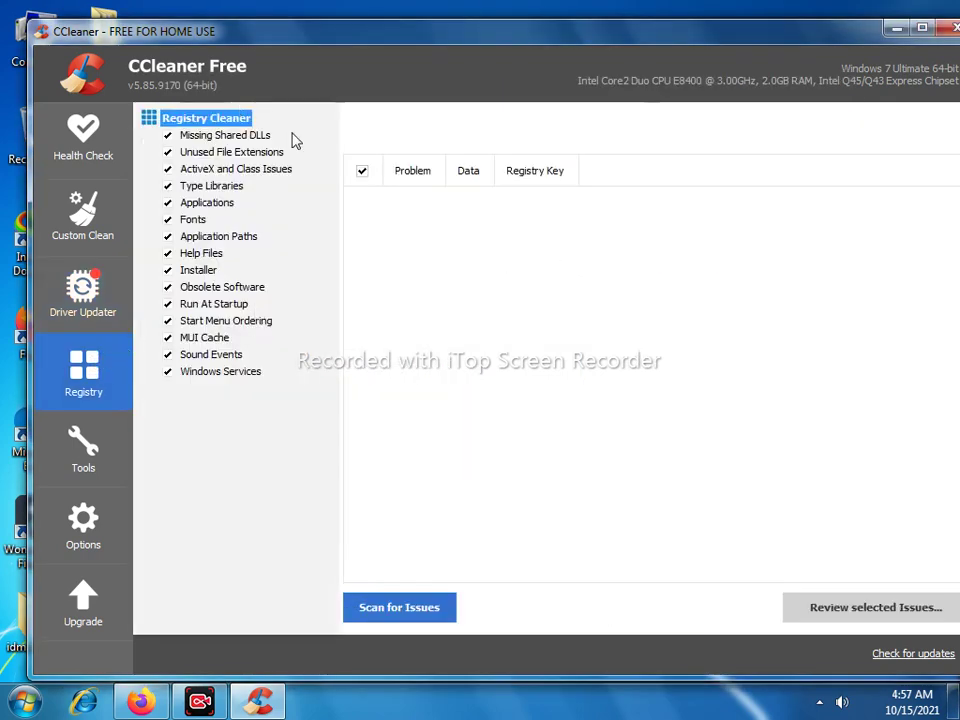
pyautogui.click(83, 445)
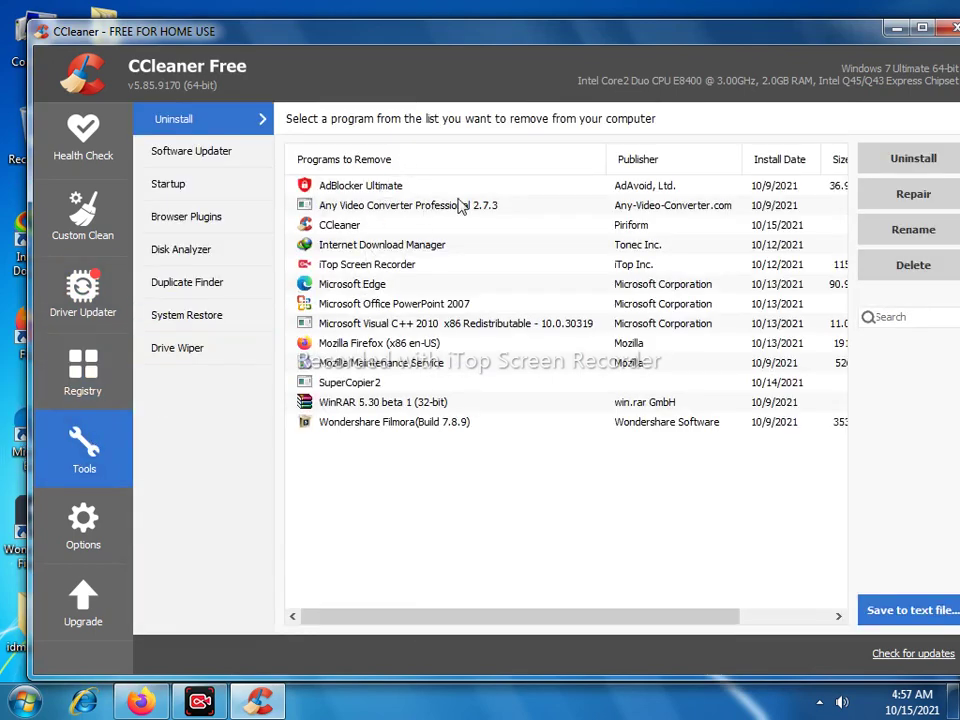
pyautogui.moveTo(406, 53); pyautogui.dragTo(336, 51)
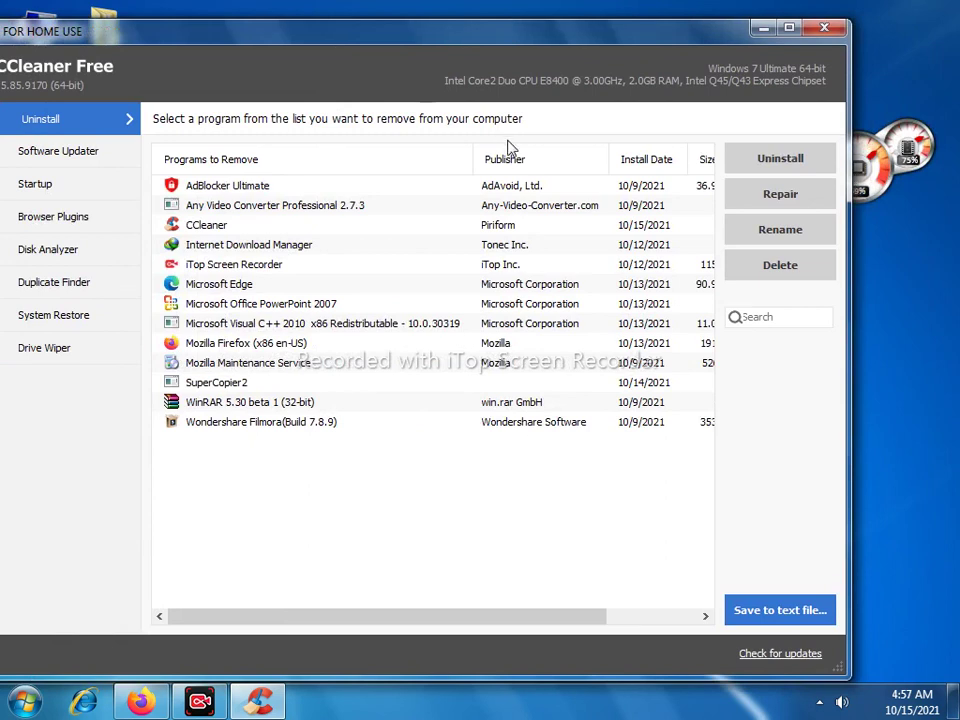
pyautogui.click(606, 205)
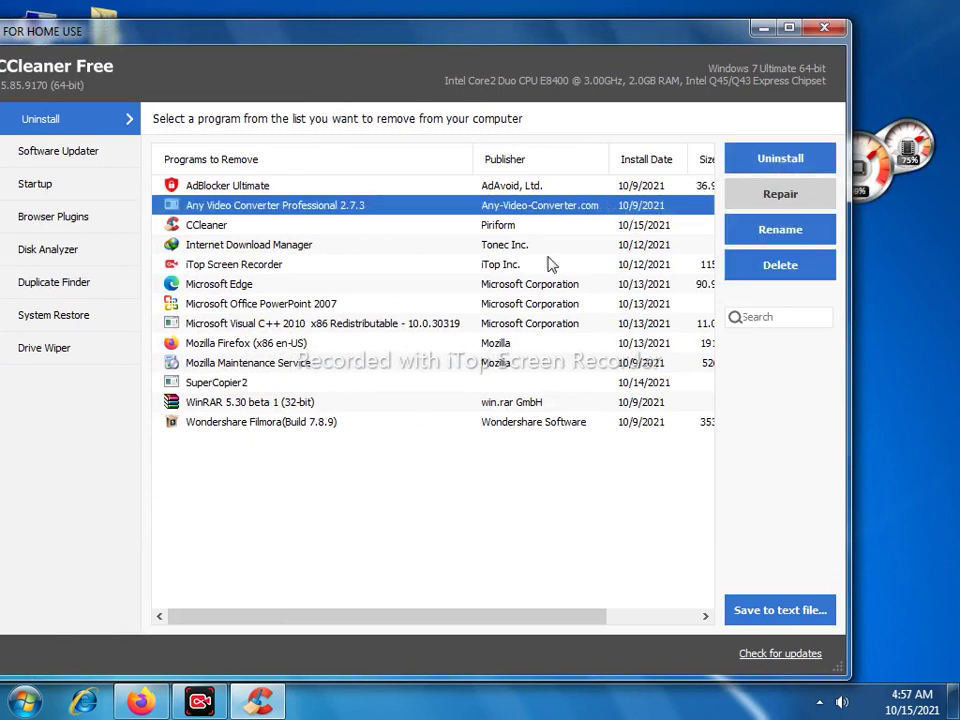
pyautogui.click(372, 485)
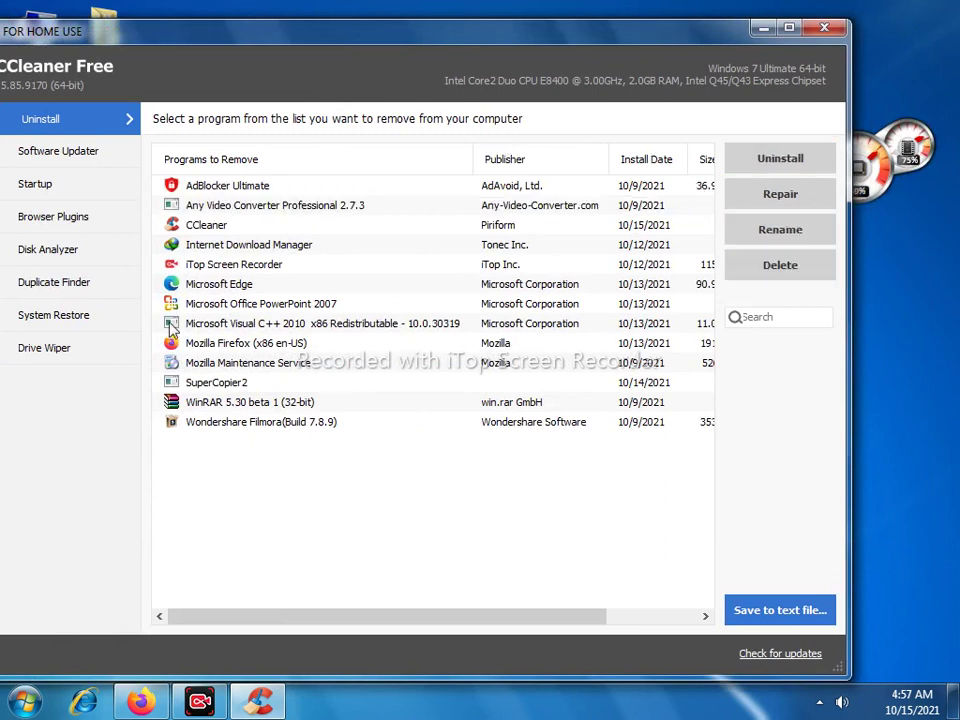
pyautogui.click(229, 306)
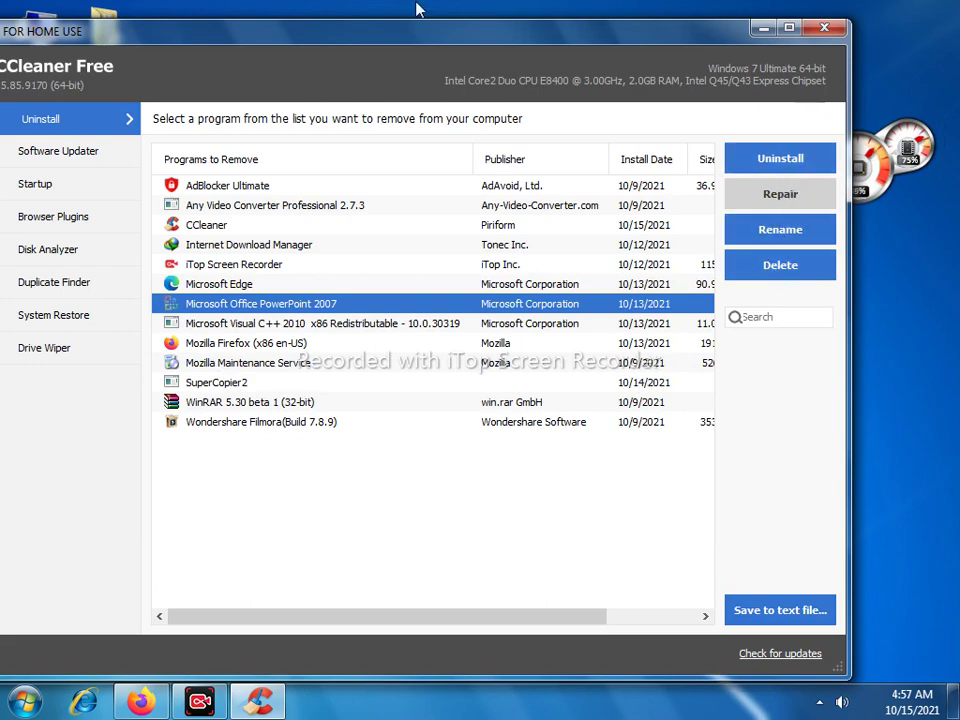
pyautogui.moveTo(427, 47); pyautogui.dragTo(604, 47)
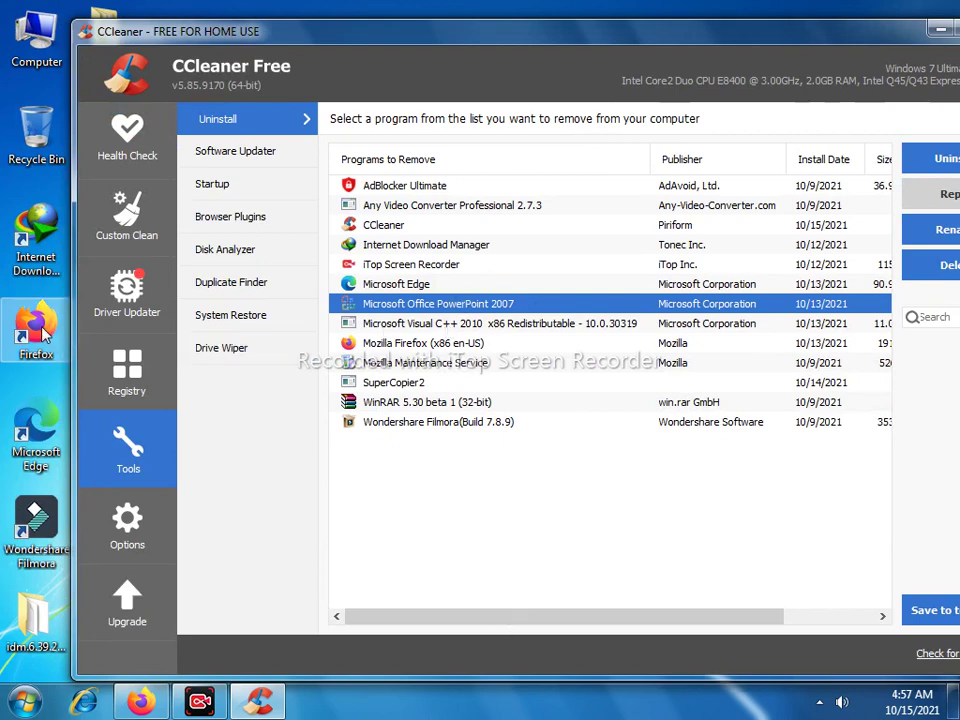
# Step: Look through the Startup, Browser Plugins and System Restore tools, then view the program's options
pyautogui.click(240, 185)
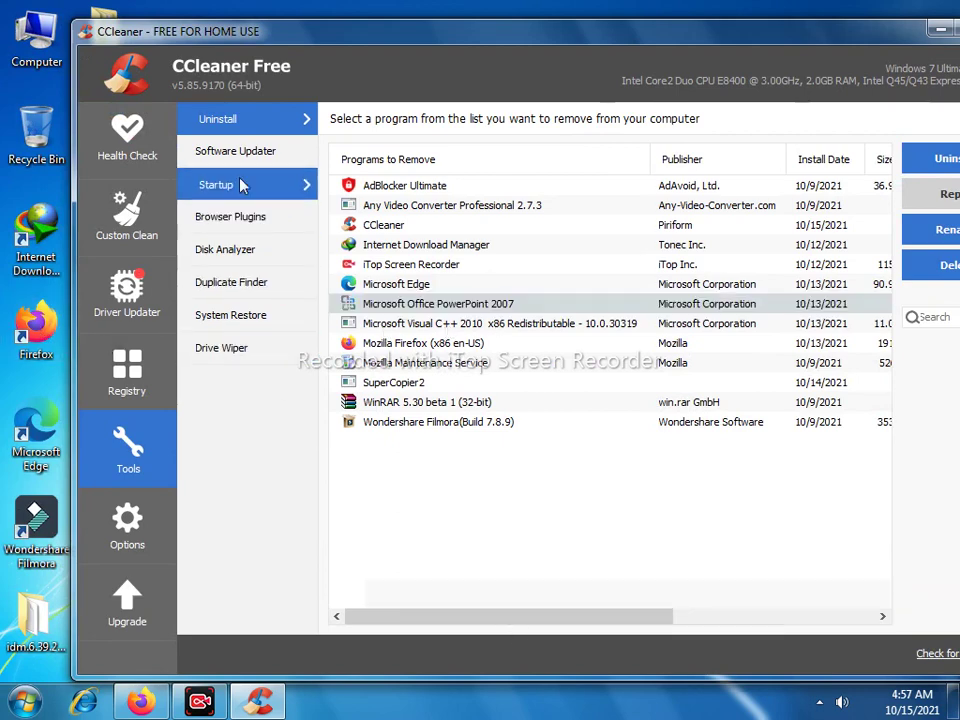
pyautogui.click(238, 226)
pyautogui.click(238, 316)
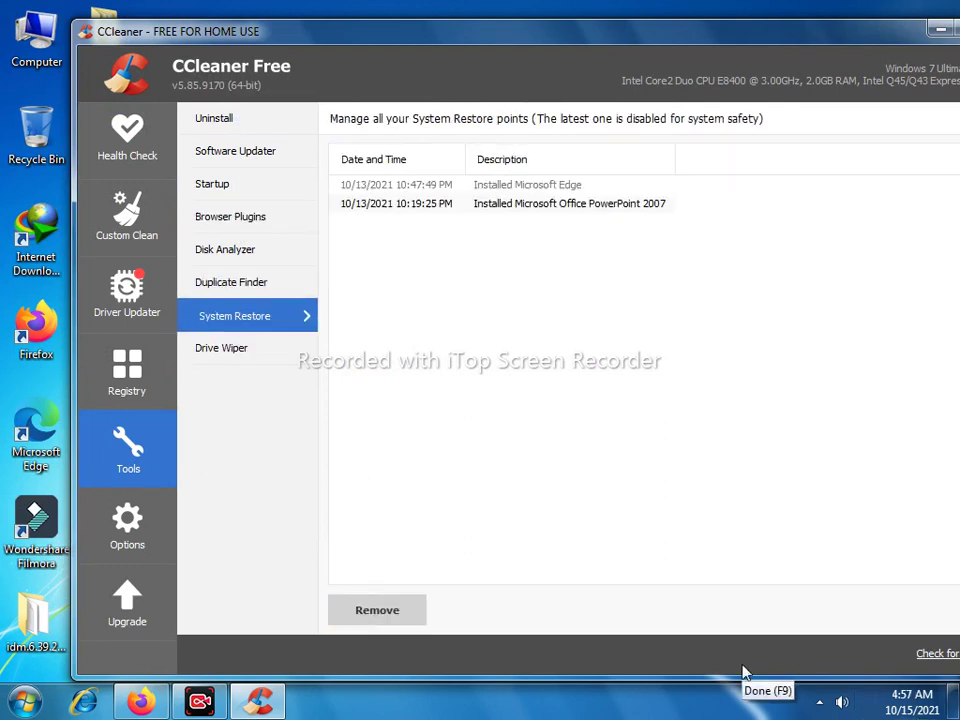
pyautogui.click(157, 525)
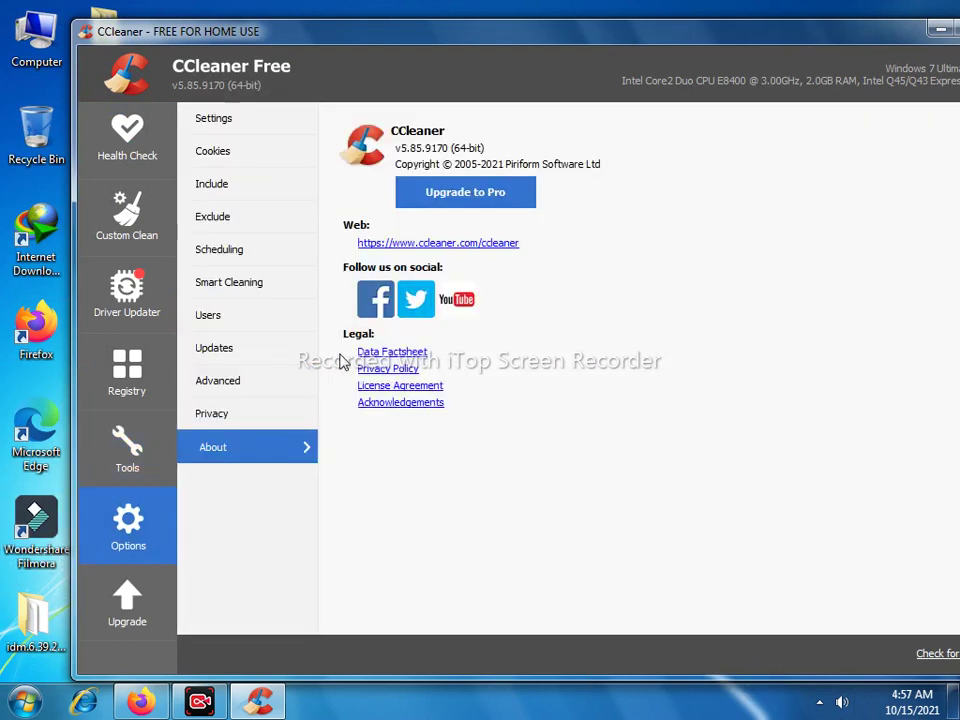